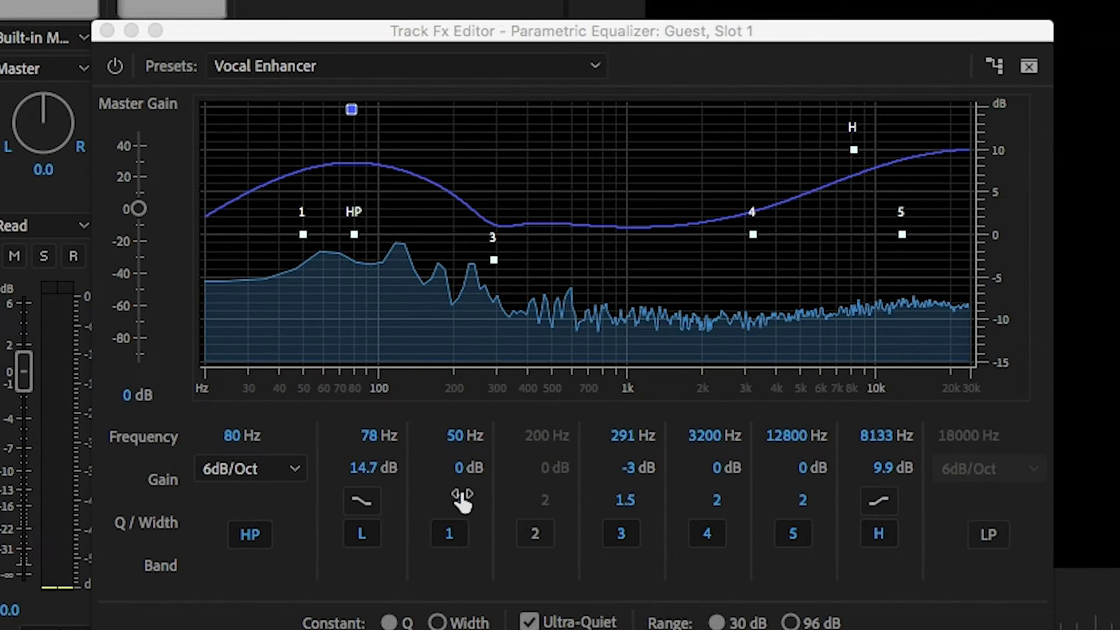
{"action": "left_click", "coordinate": [464, 486]}
{"action": "left_click_drag", "start_coordinate": [458, 500], "coordinate": [478, 495]}
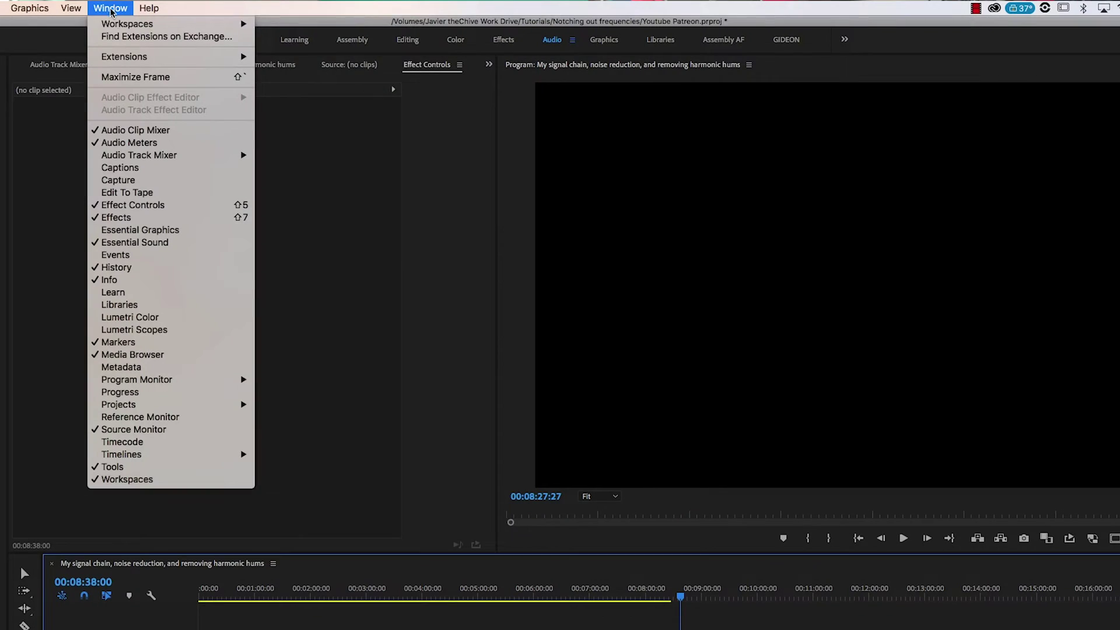
Switch to the Audio workspace and reveal the effect slots in the Audio Track Mixer.
{"action": "mouse_move", "coordinate": [175, 23]}
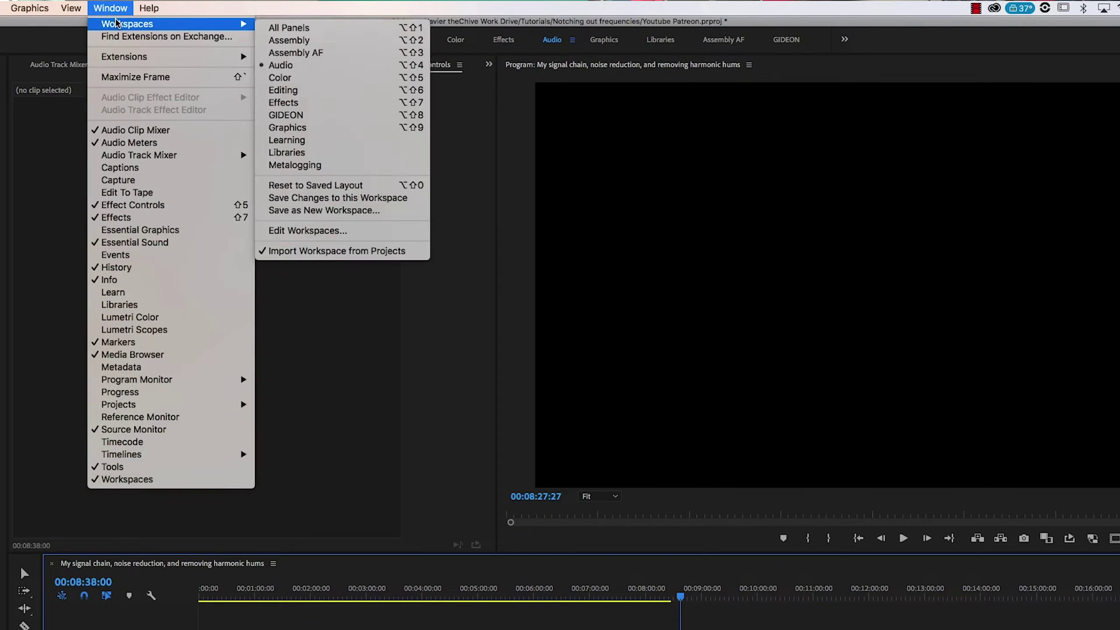
{"action": "left_click", "coordinate": [301, 67]}
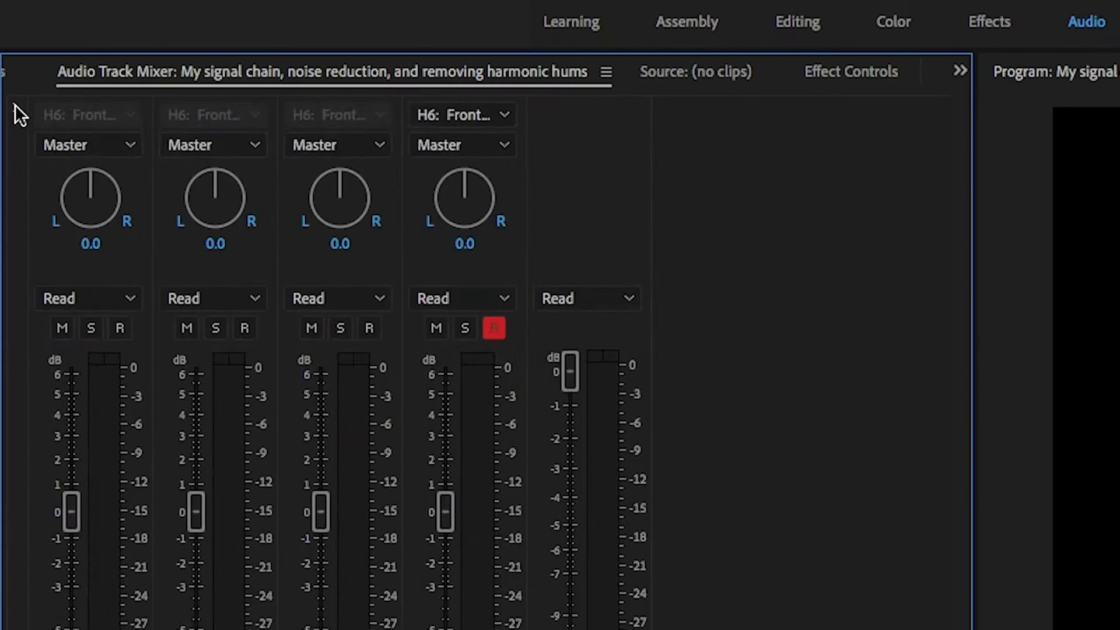
{"action": "left_click", "coordinate": [16, 83]}
Add a Parametric Equalizer to the first effect slot of the Audio 1 track and open its editor.
{"action": "left_click", "coordinate": [78, 87]}
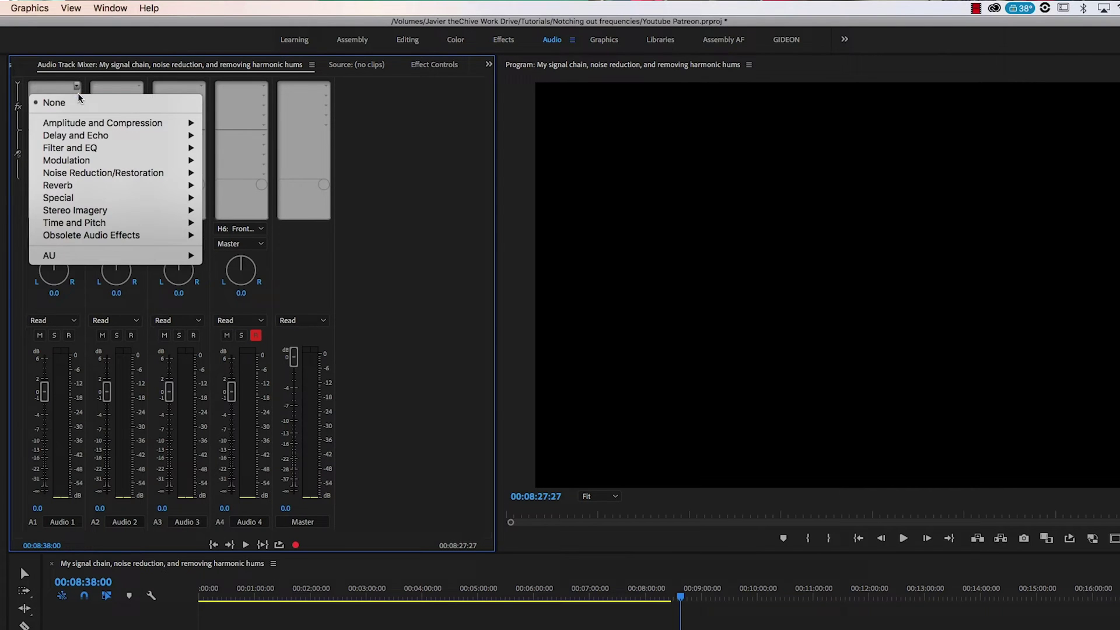
{"action": "mouse_move", "coordinate": [119, 150]}
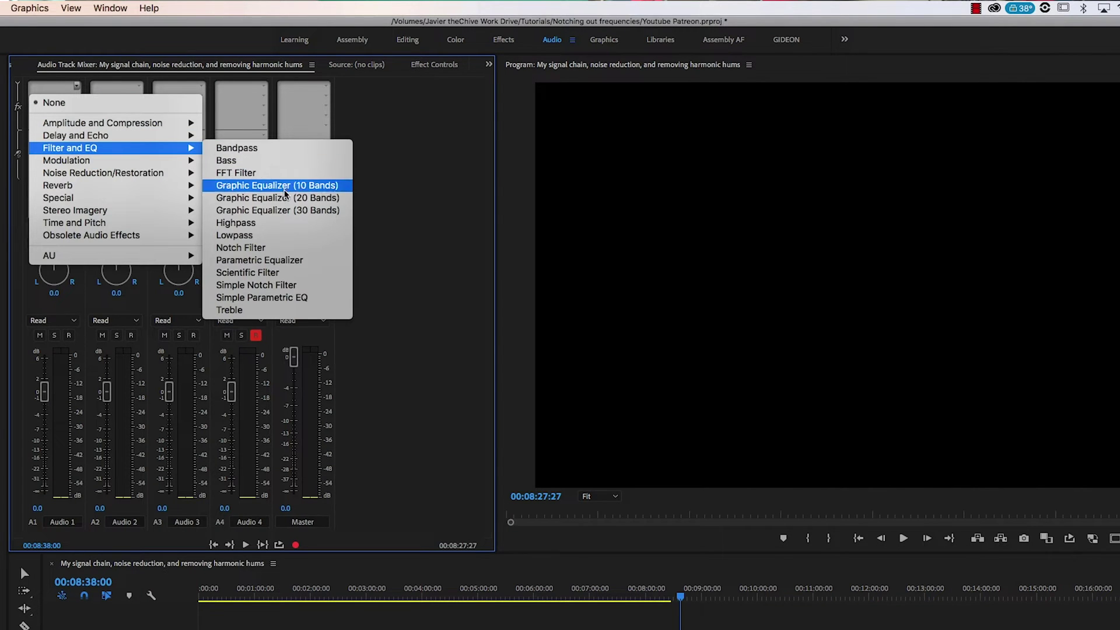
{"action": "left_click", "coordinate": [288, 261]}
{"action": "double_click", "coordinate": [52, 85]}
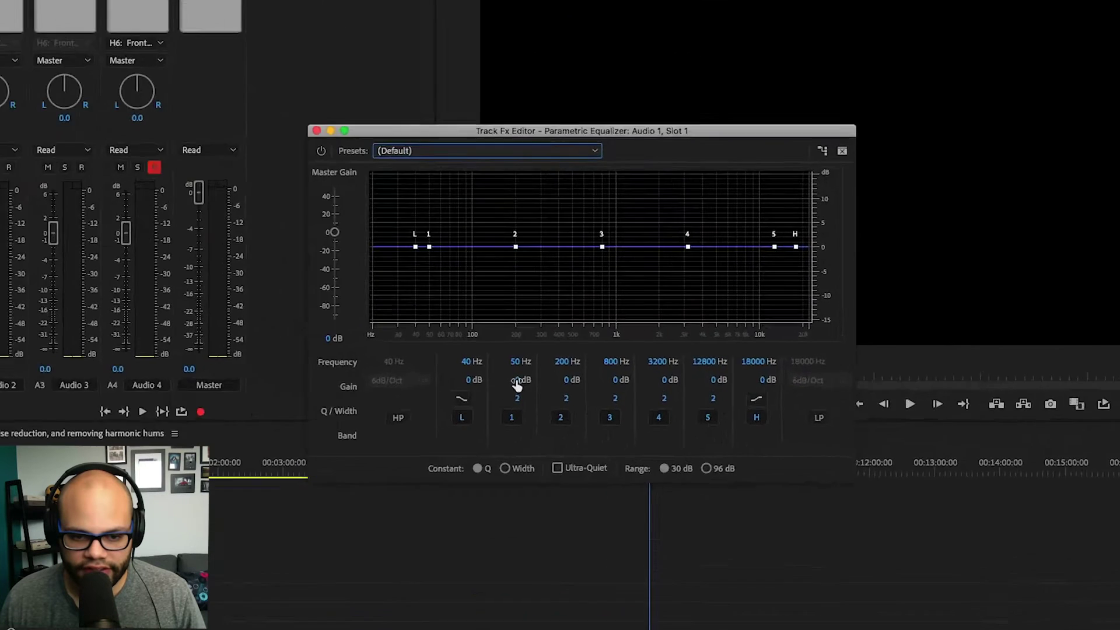
{"action": "left_click_drag", "start_coordinate": [568, 344], "coordinate": [535, 348]}
{"action": "left_click_drag", "start_coordinate": [399, 426], "coordinate": [493, 402]}
{"action": "left_click_drag", "start_coordinate": [473, 443], "coordinate": [439, 438]}
{"action": "left_click_drag", "start_coordinate": [256, 448], "coordinate": [412, 428]}
{"action": "left_click", "coordinate": [464, 471]}
{"action": "left_click", "coordinate": [464, 471]}
{"action": "left_click", "coordinate": [464, 470]}
{"action": "left_click", "coordinate": [464, 471]}
{"action": "left_click", "coordinate": [464, 470]}
{"action": "left_click", "coordinate": [465, 471]}
{"action": "left_click", "coordinate": [464, 470]}
{"action": "left_click", "coordinate": [464, 470]}
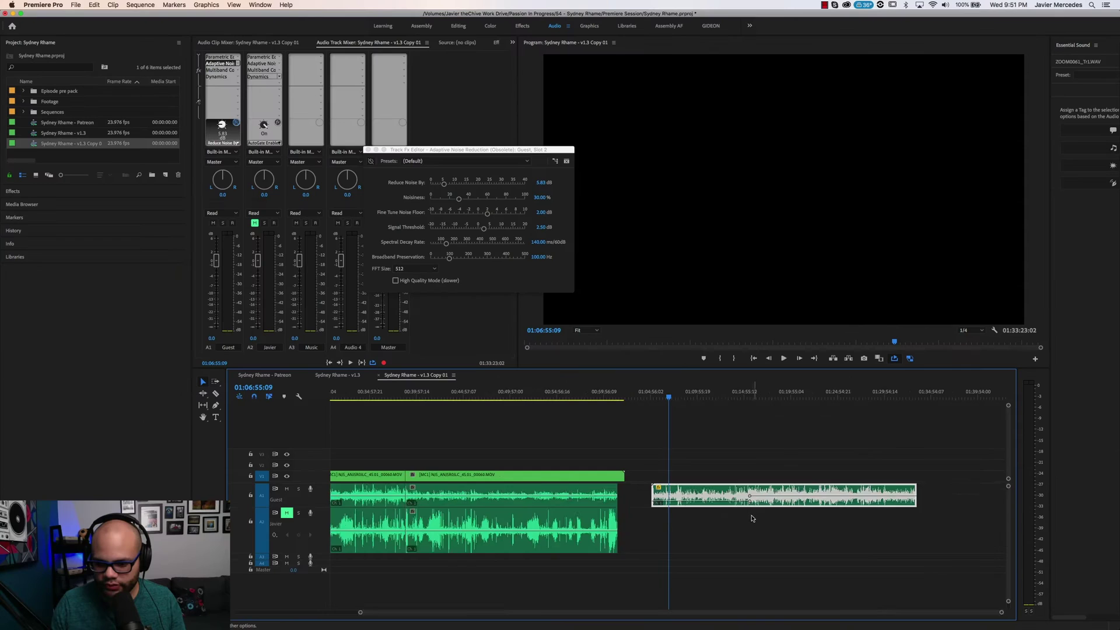
Mark a quiet passage of the guest clip from about 01:13:54 to 01:13:57:08 with In and Out points and return to its start.
{"action": "key", "text": "equal"}
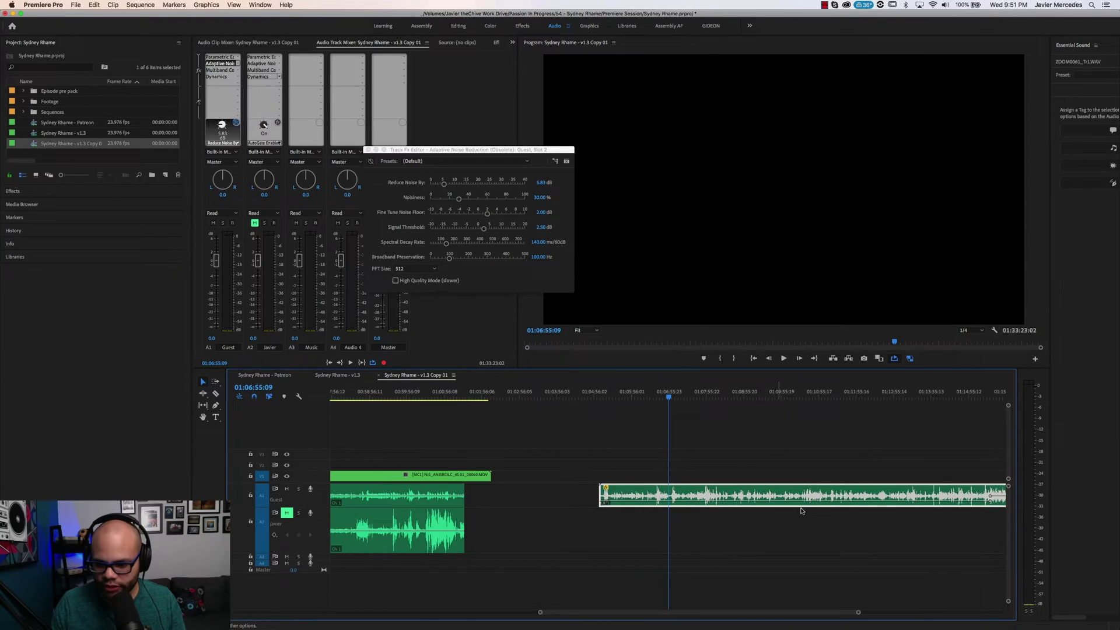
{"action": "left_click", "coordinate": [831, 391]}
{"action": "key", "text": "equal"}
{"action": "key", "text": "equal"}
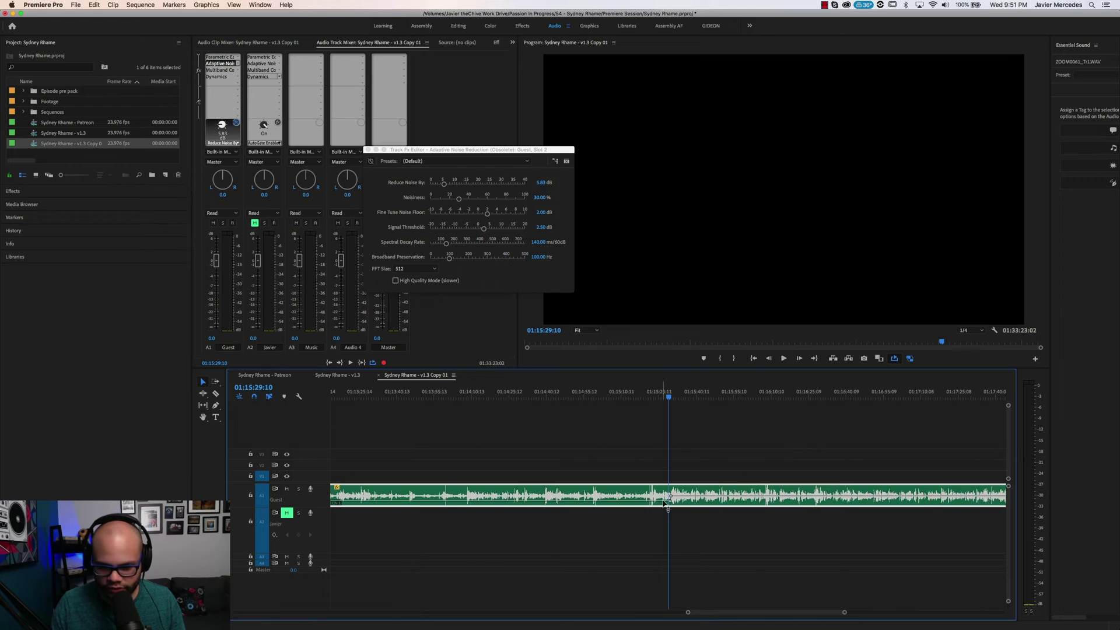
{"action": "right_click", "coordinate": [670, 501]}
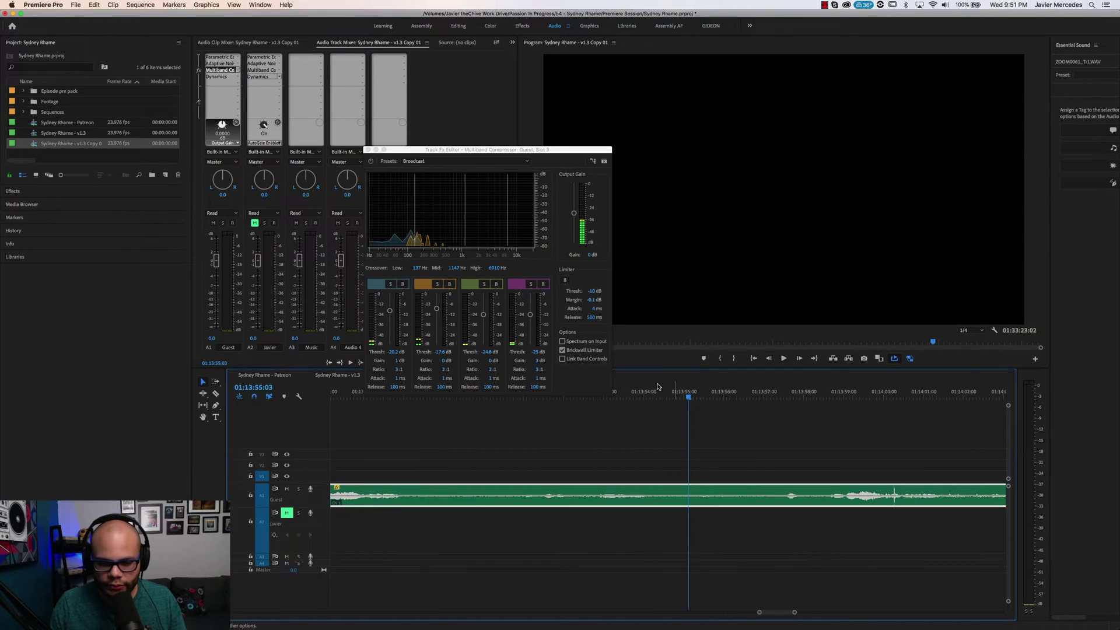
{"action": "mouse_move", "coordinate": [689, 396]}
{"action": "left_mouse_down"}
{"action": "mouse_move", "coordinate": [654, 396]}
{"action": "mouse_move", "coordinate": [788, 400]}
{"action": "mouse_move", "coordinate": [776, 397]}
{"action": "left_mouse_up"}
{"action": "key", "text": "i"}
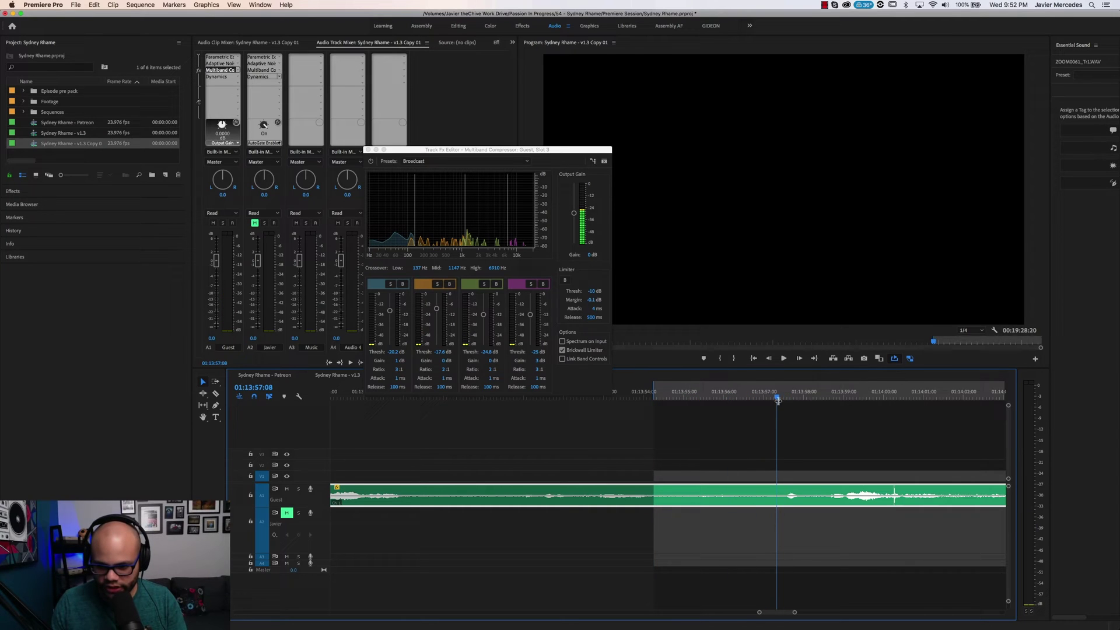
{"action": "key", "text": "o"}
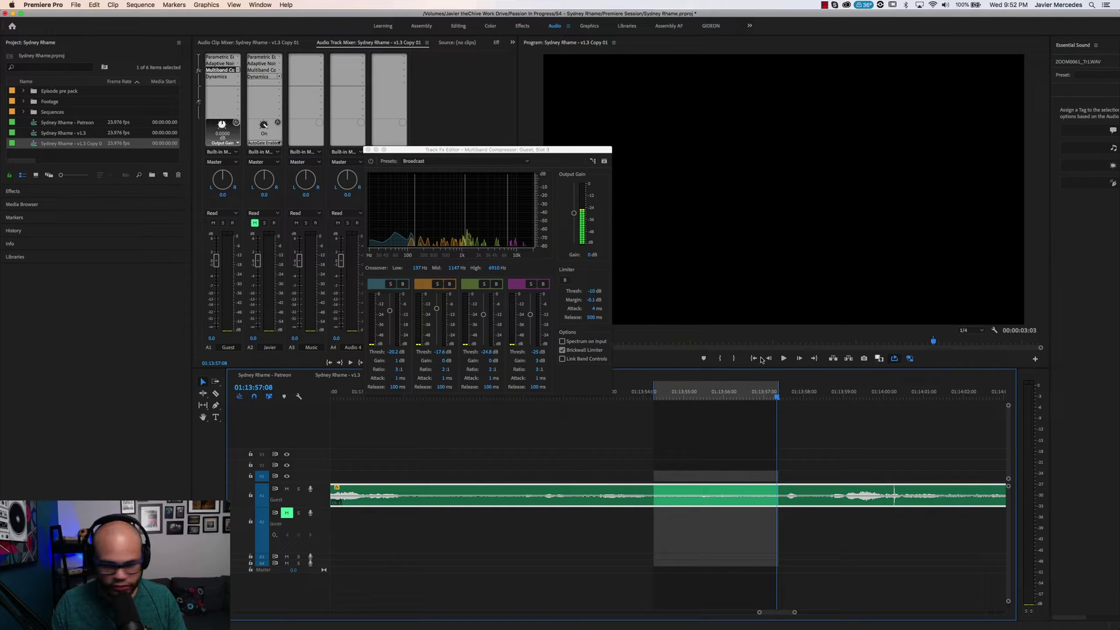
{"action": "left_click", "coordinate": [660, 397]}
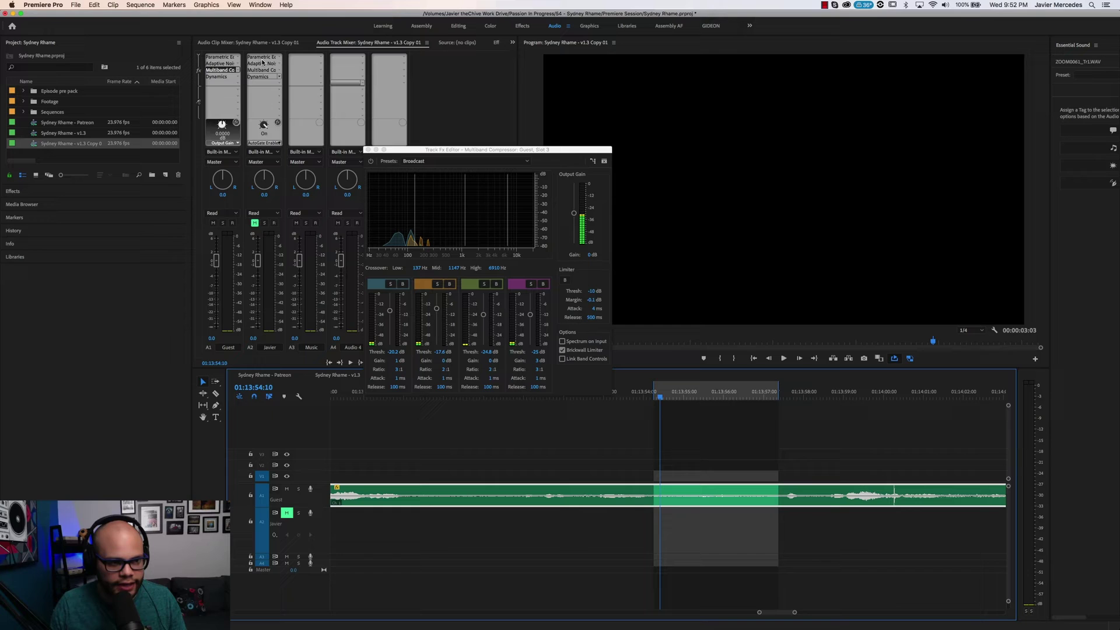
Open the Guest track's Parametric Equalizer, raise its low-shelf band to 14.7 dB at 78 Hz, and play the marked passage.
{"action": "double_click", "coordinate": [222, 56]}
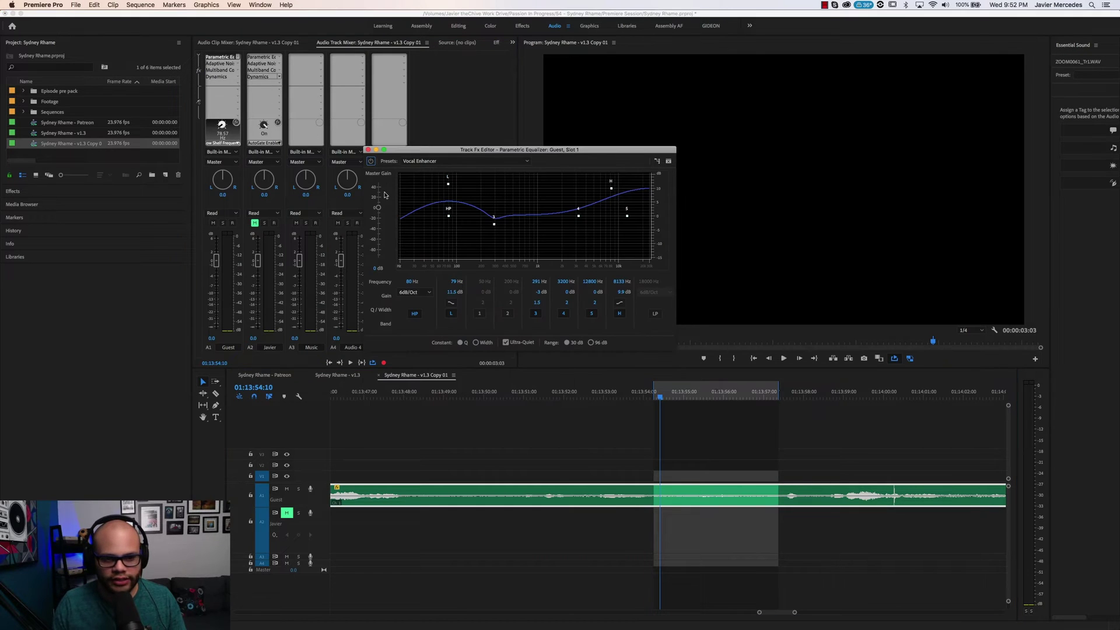
{"action": "left_click_drag", "start_coordinate": [447, 185], "coordinate": [448, 183]}
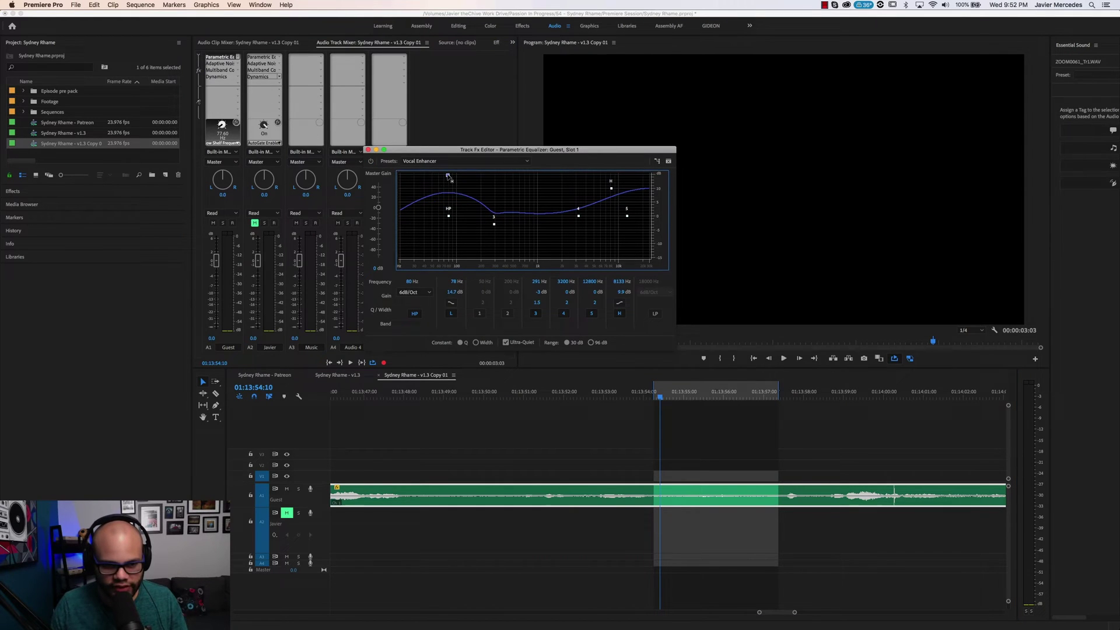
{"action": "key", "text": "space"}
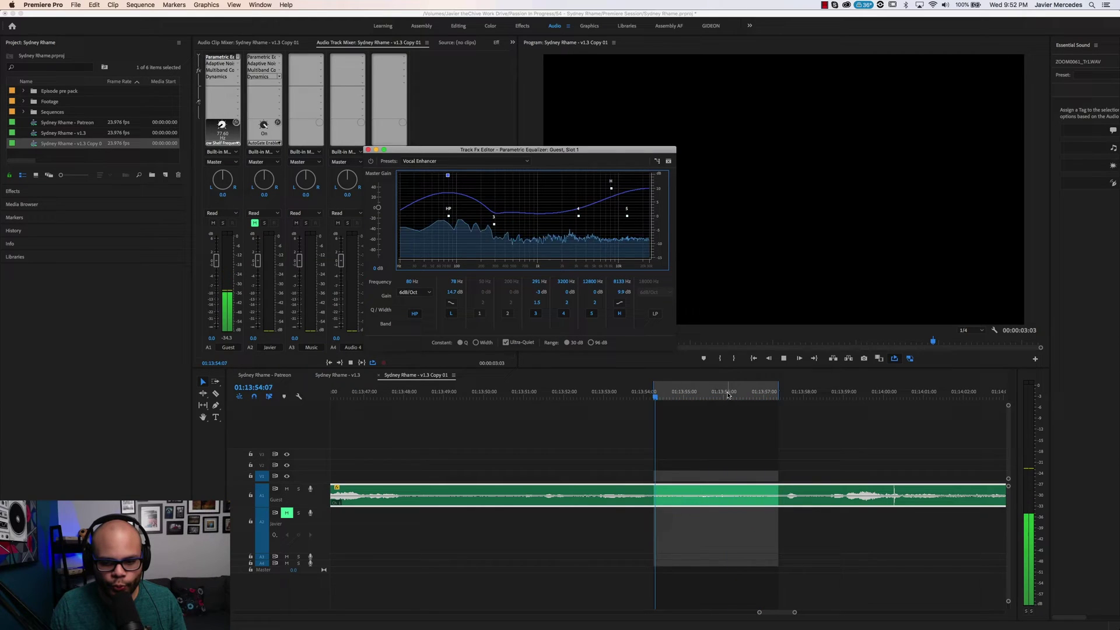
Enable band 1 of the equalizer with a Q of 16.3 and a gain of 10.8 dB, and save the project.
{"action": "left_click", "coordinate": [479, 314]}
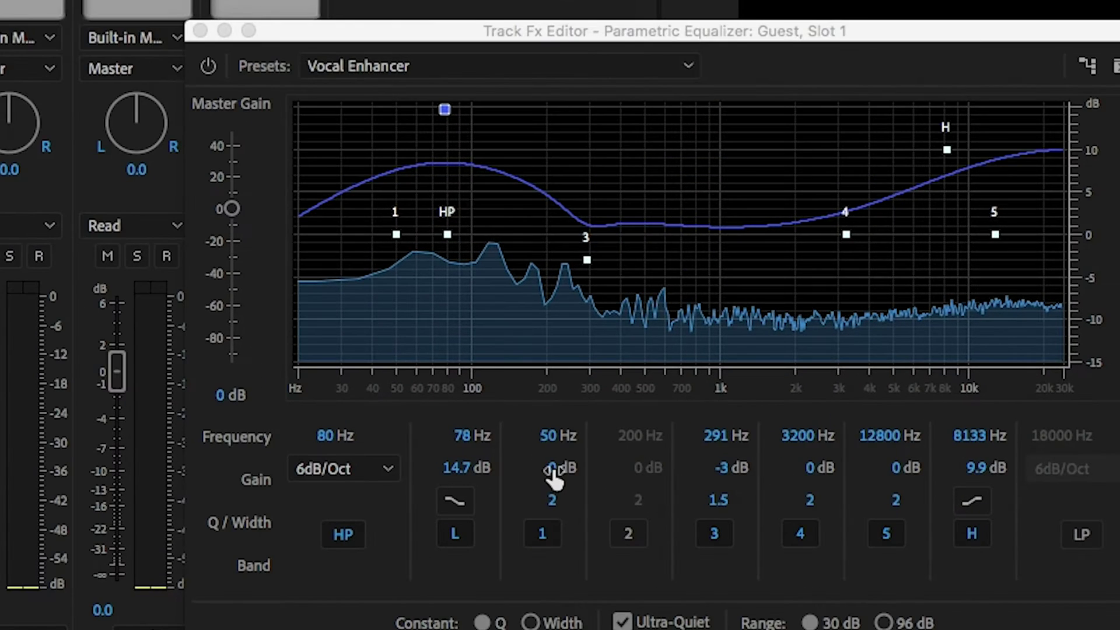
{"action": "left_click_drag", "start_coordinate": [554, 473], "coordinate": [656, 521]}
{"action": "left_click_drag", "start_coordinate": [545, 465], "coordinate": [595, 464]}
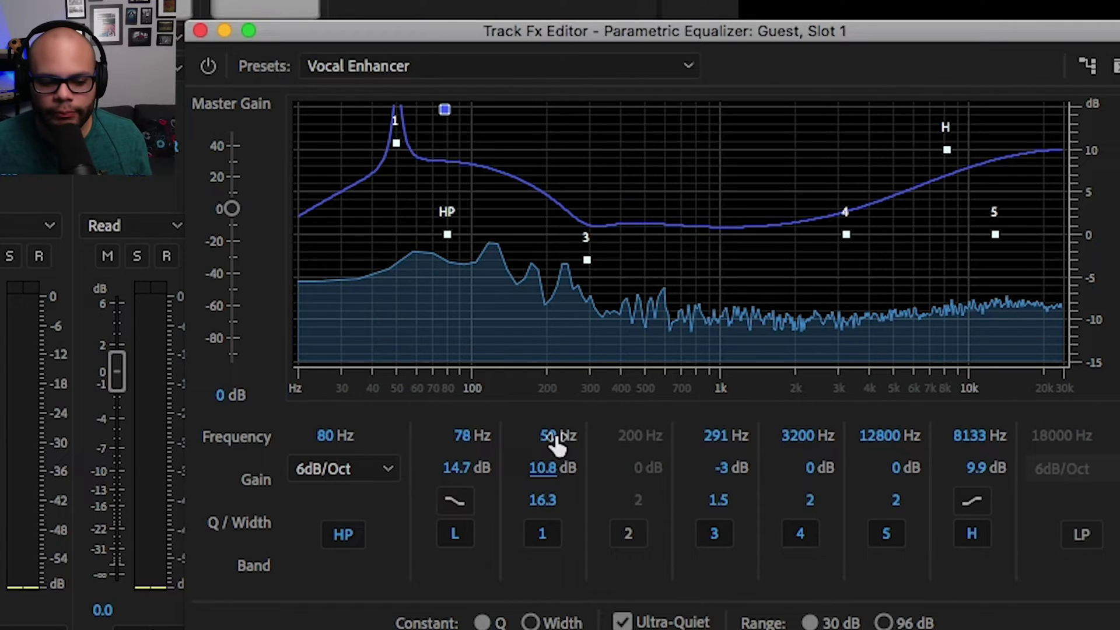
{"action": "key", "text": "super+s"}
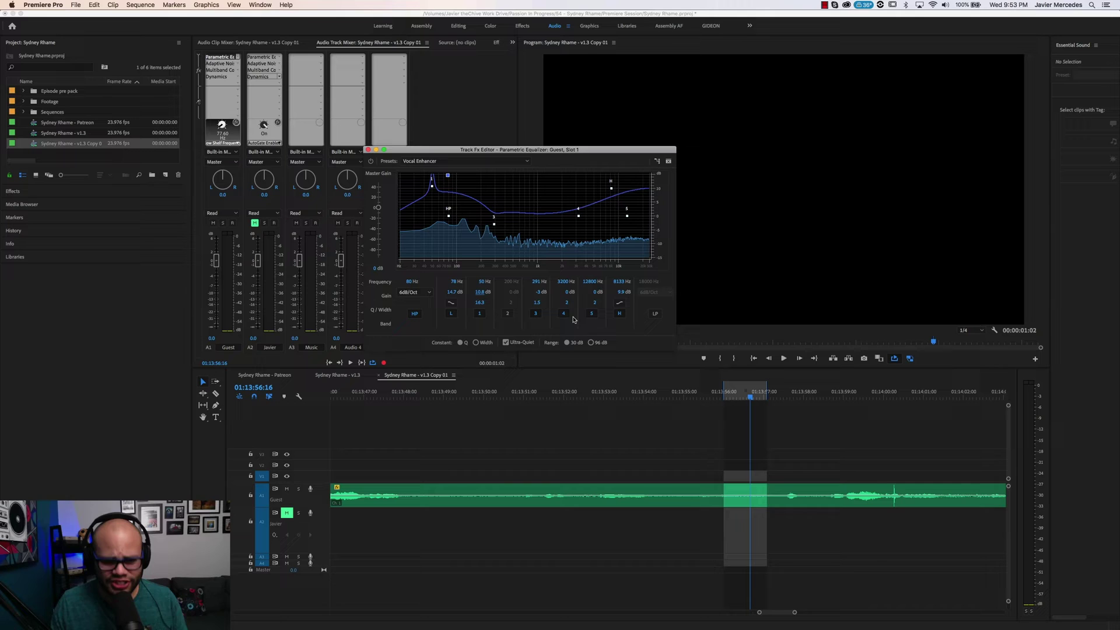
Play the marked passage with band 1 boosted to 15.8 dB and sweep its frequency up to 235 Hz to search for hums.
{"action": "key", "text": "space"}
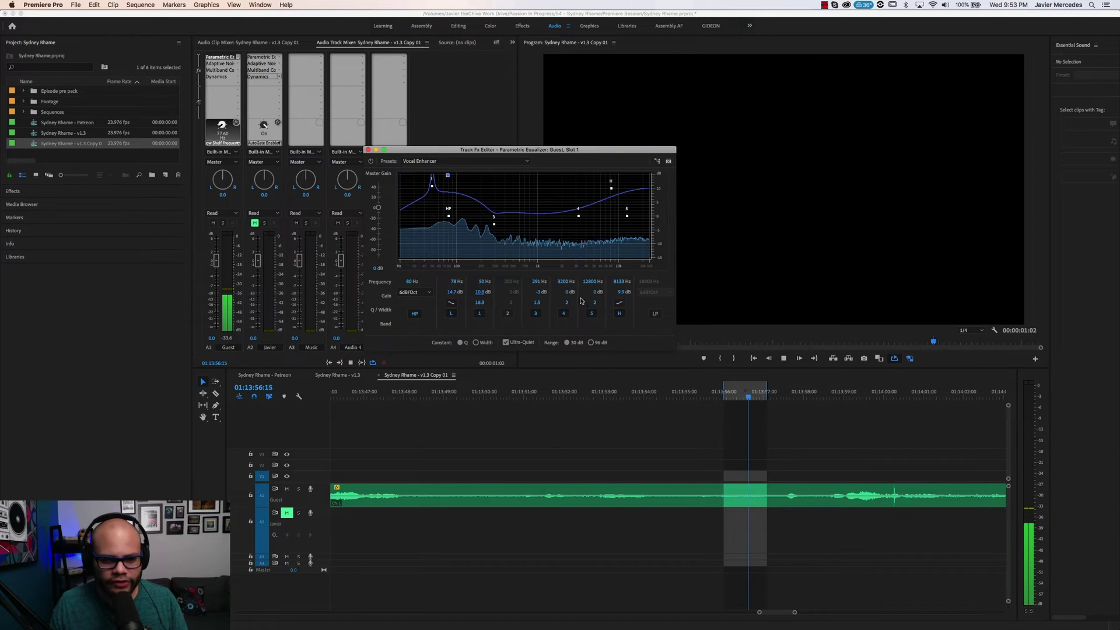
{"action": "left_click_drag", "start_coordinate": [483, 280], "coordinate": [500, 288]}
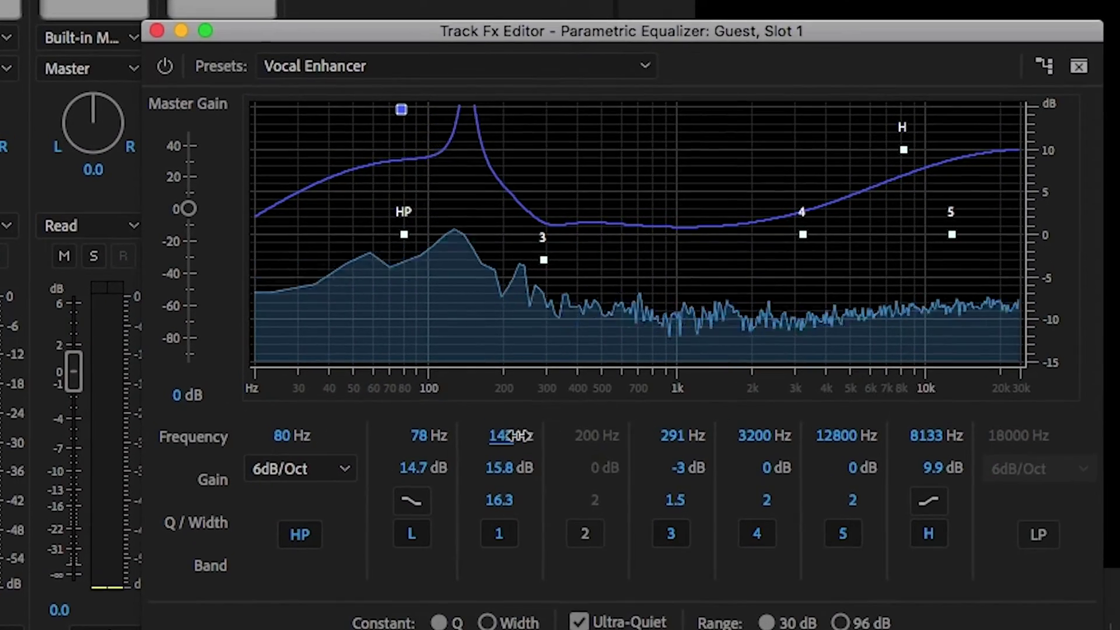
{"action": "left_click_drag", "start_coordinate": [492, 360], "coordinate": [494, 360]}
{"action": "mouse_move", "coordinate": [507, 436]}
{"action": "left_mouse_down"}
{"action": "mouse_move", "coordinate": [445, 439]}
{"action": "mouse_move", "coordinate": [556, 443]}
{"action": "left_mouse_up"}
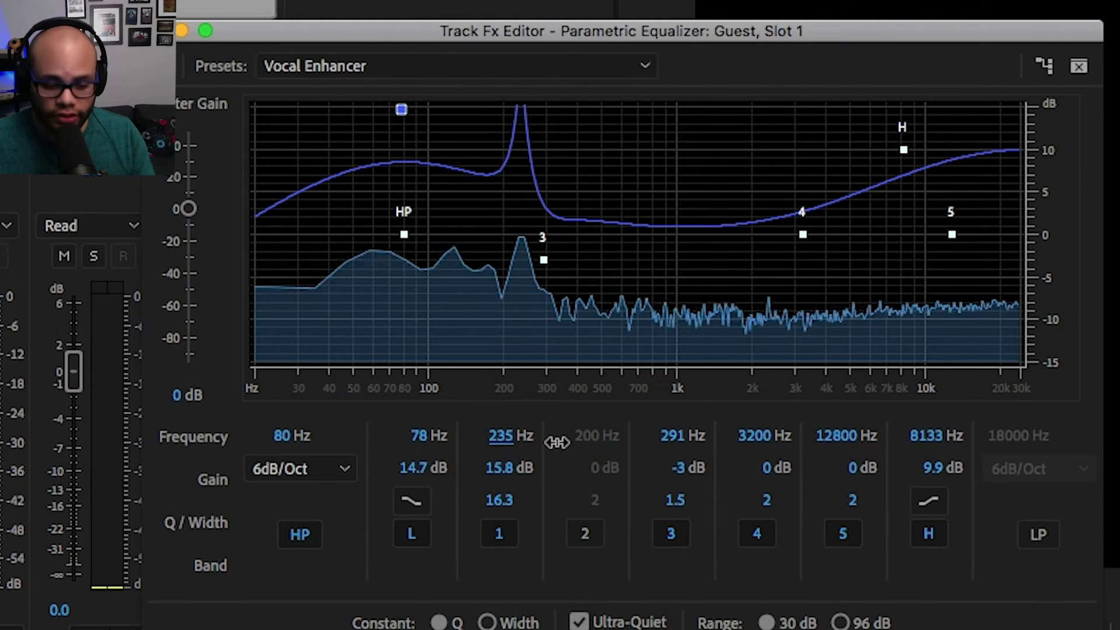
Notch out the lowest hum with band 1 at 61 Hz, a gain of -25.8 dB and a Q of 99.4.
{"action": "left_click_drag", "start_coordinate": [557, 443], "coordinate": [444, 416]}
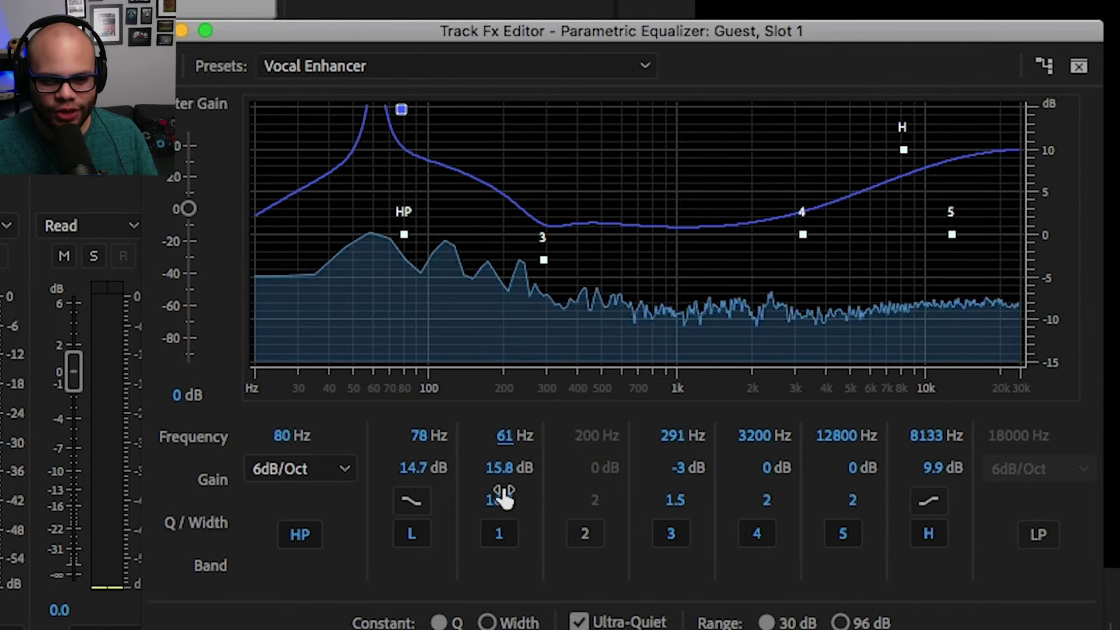
{"action": "left_click_drag", "start_coordinate": [500, 471], "coordinate": [350, 479]}
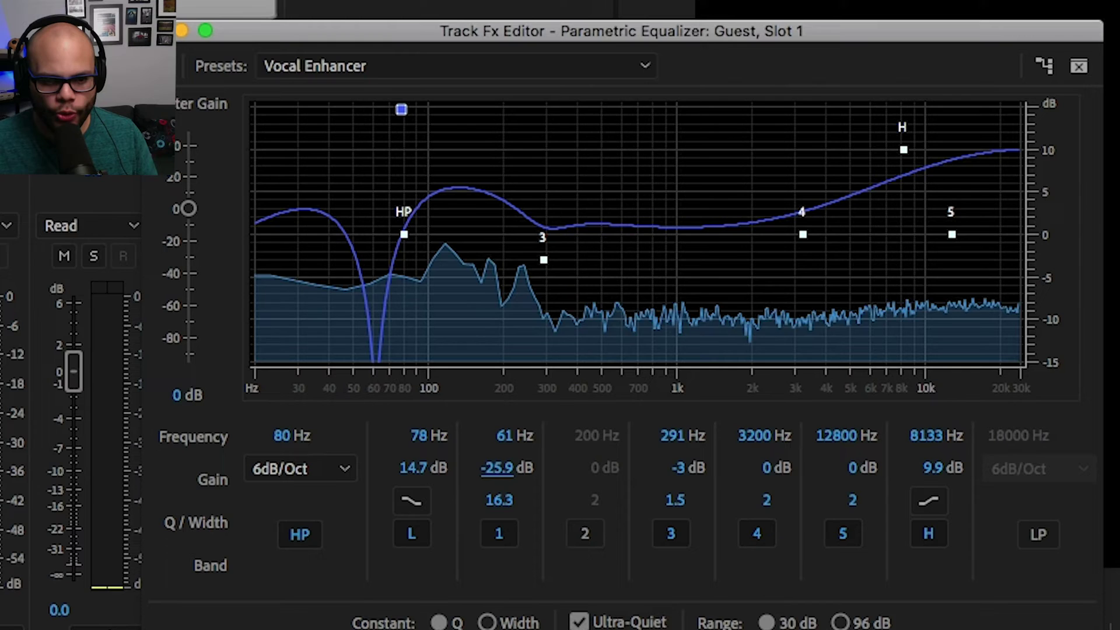
{"action": "left_click_drag", "start_coordinate": [651, 494], "coordinate": [845, 494]}
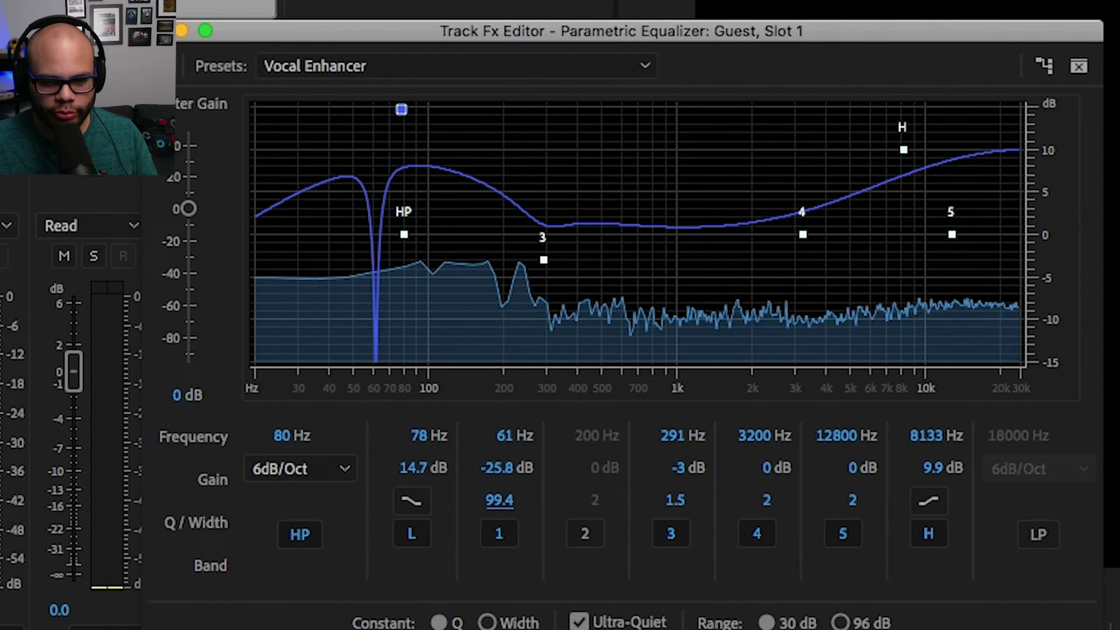
Enable band 2 and notch out the hum at 120 Hz with a Q of 51.2 and a gain of -22 dB.
{"action": "left_click", "coordinate": [589, 536]}
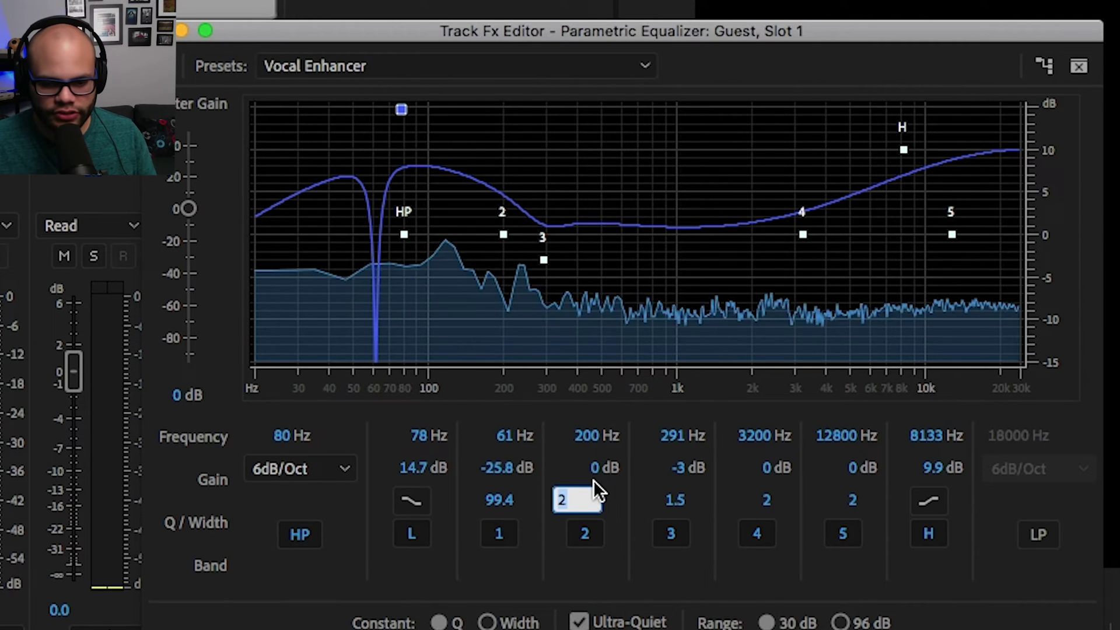
{"action": "left_click_drag", "start_coordinate": [603, 468], "coordinate": [817, 477]}
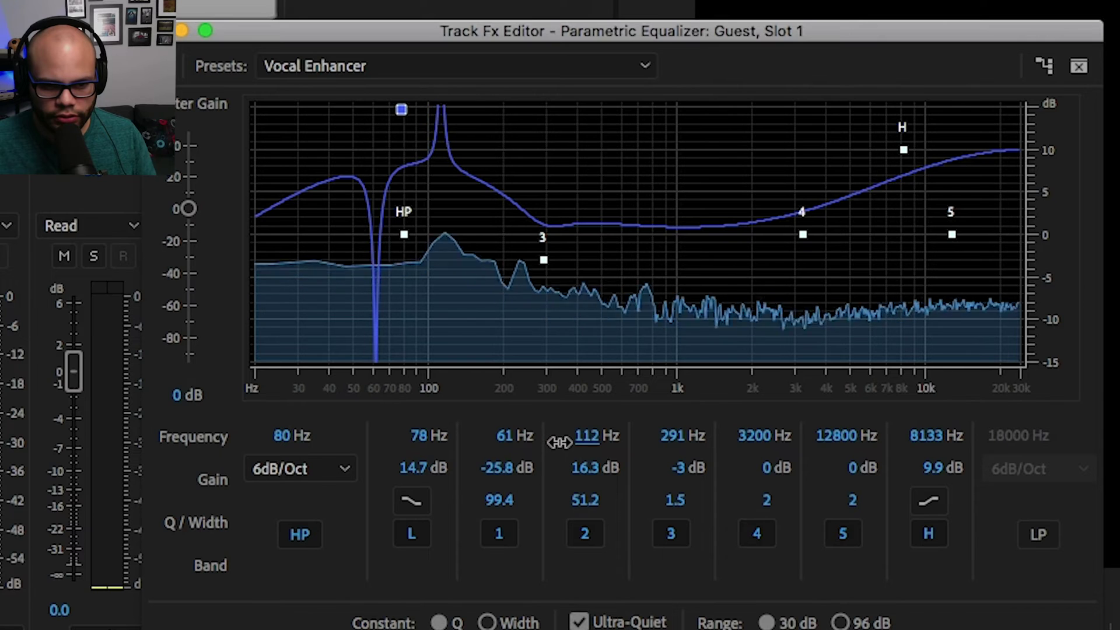
{"action": "left_click_drag", "start_coordinate": [563, 443], "coordinate": [559, 444]}
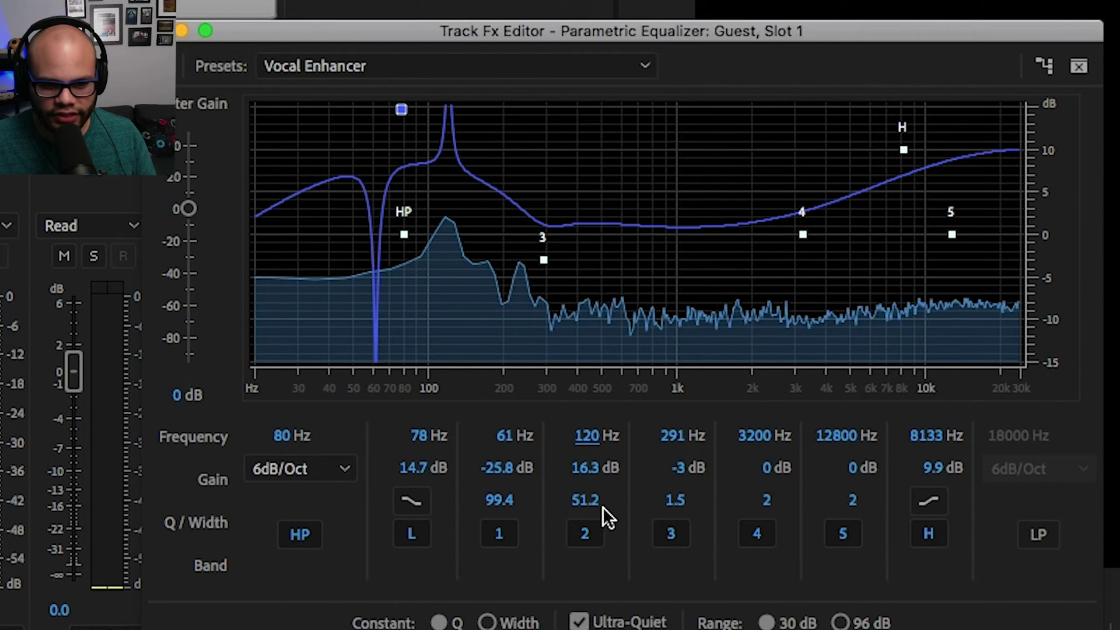
{"action": "left_click_drag", "start_coordinate": [586, 478], "coordinate": [42, 437]}
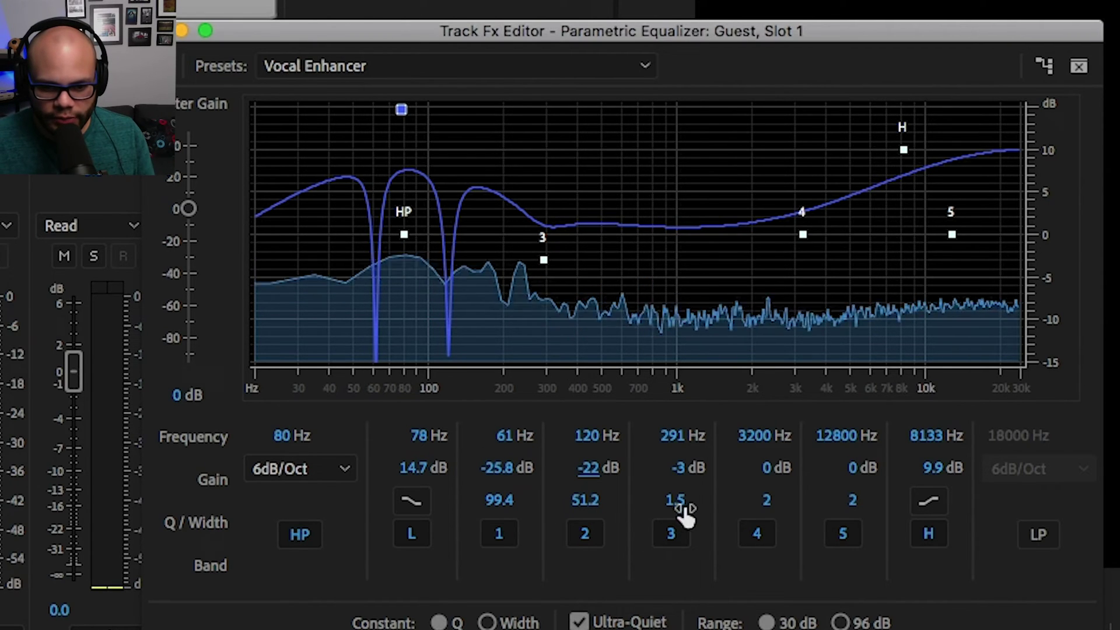
Boost band 3 to 13.9 dB with a Q of 22 and tune it to the hum at 240 Hz.
{"action": "left_click_drag", "start_coordinate": [687, 464], "coordinate": [795, 445]}
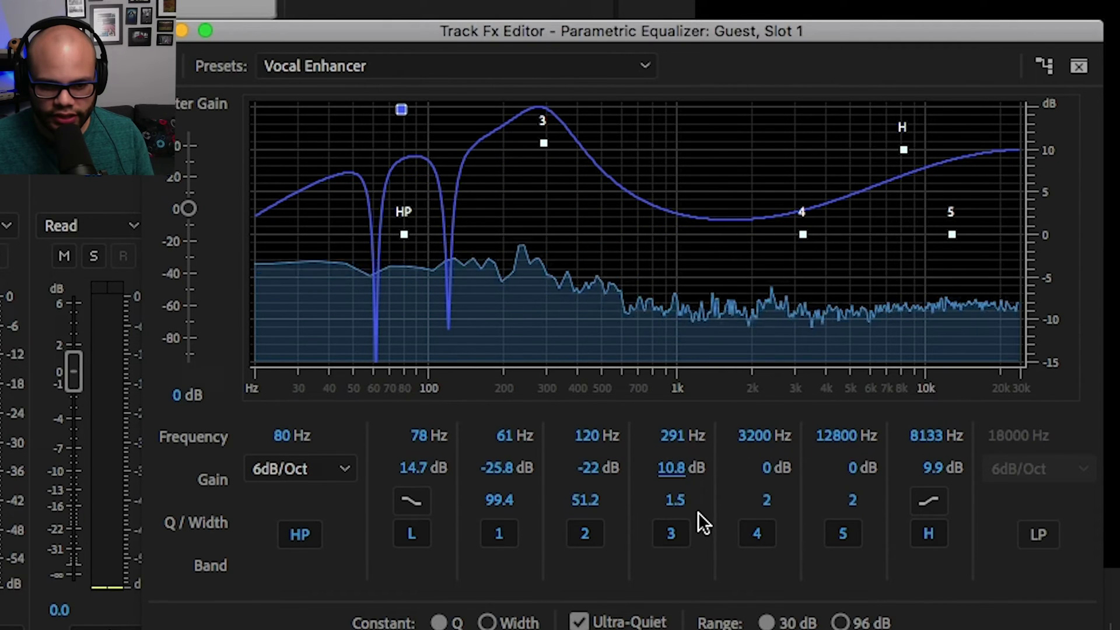
{"action": "left_click_drag", "start_coordinate": [676, 469], "coordinate": [716, 468]}
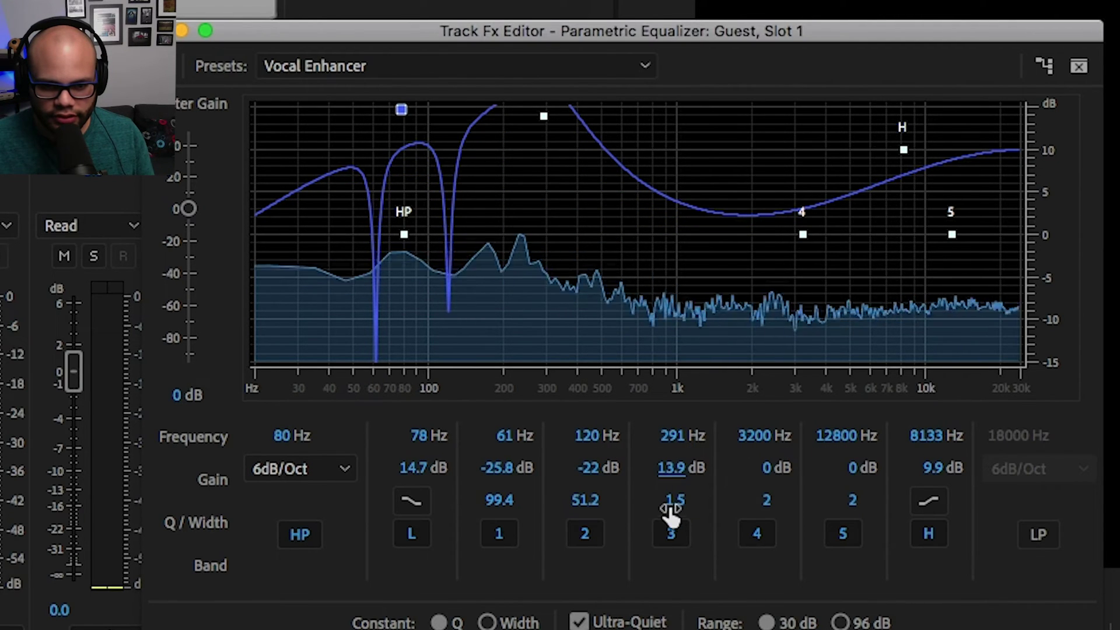
{"action": "left_click_drag", "start_coordinate": [674, 510], "coordinate": [918, 513]}
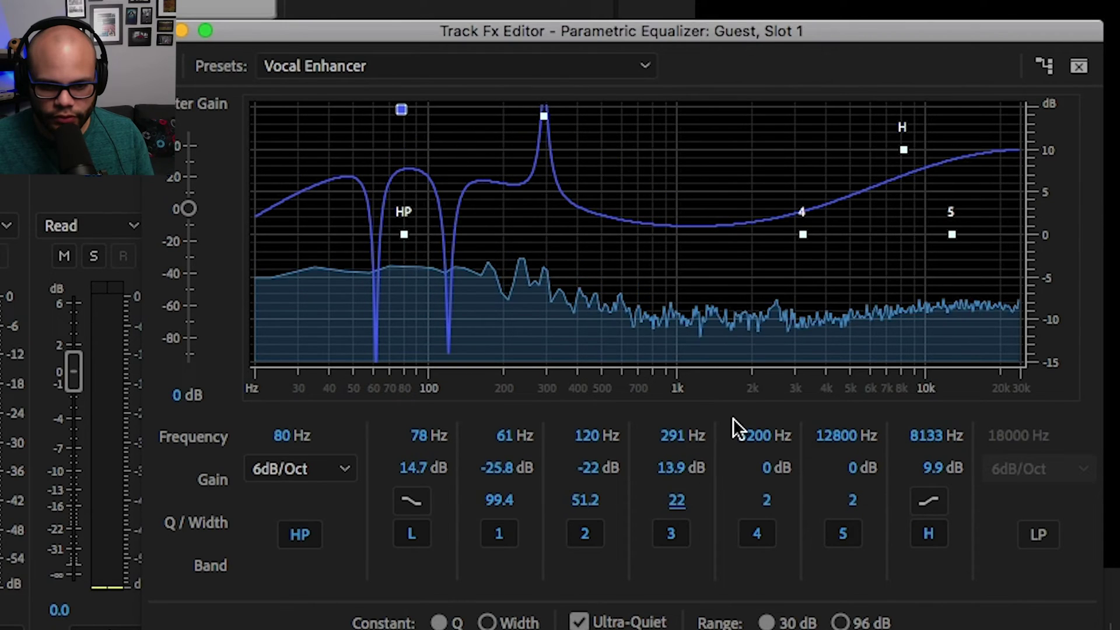
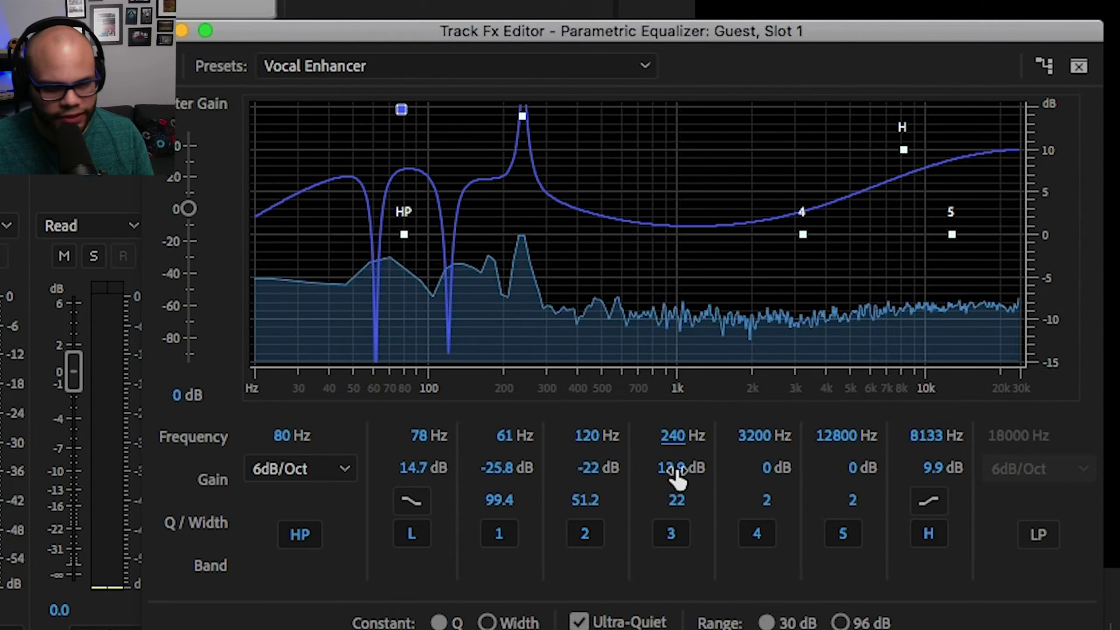
Cut band 3's gain to -21.3 dB and narrow its Q to 74.9.
{"action": "left_click_drag", "start_coordinate": [675, 465], "coordinate": [377, 447]}
{"action": "left_click_drag", "start_coordinate": [300, 441], "coordinate": [177, 434]}
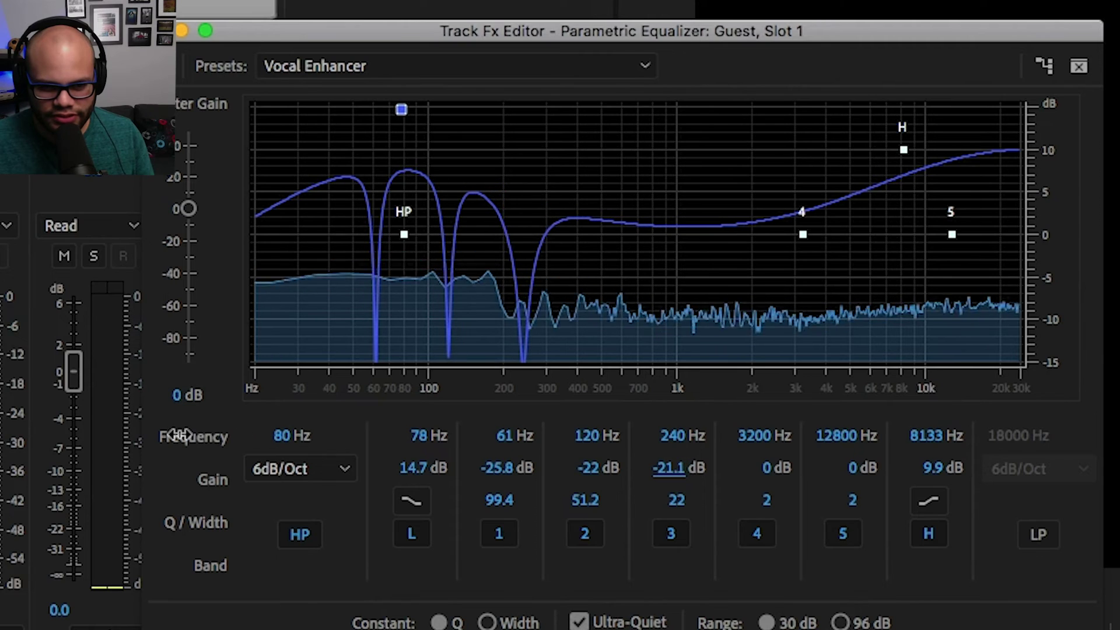
{"action": "left_click_drag", "start_coordinate": [681, 508], "coordinate": [1046, 531]}
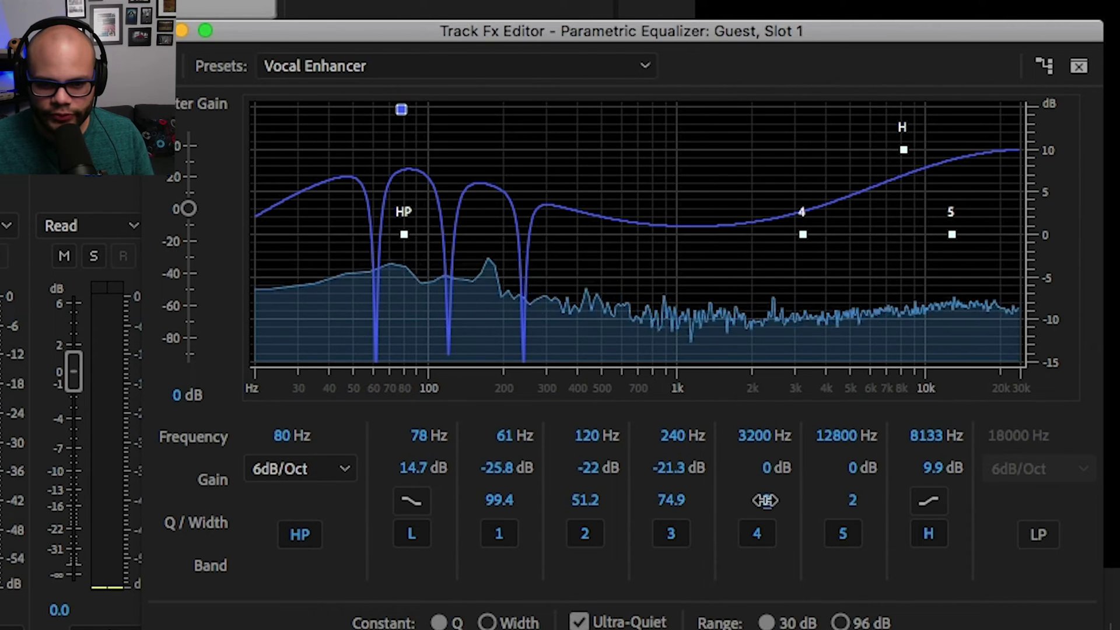
Boost band 4 to 12.4 dB with a Q of 55.5 and sweep it down to 478 Hz.
{"action": "left_click_drag", "start_coordinate": [765, 474], "coordinate": [966, 508]}
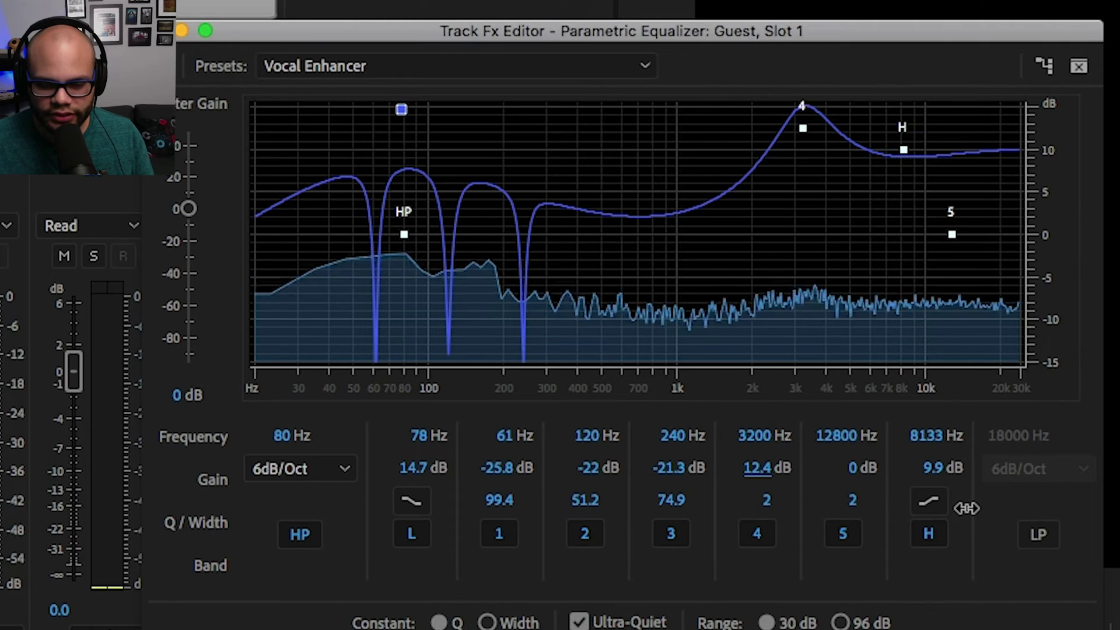
{"action": "left_click_drag", "start_coordinate": [769, 501], "coordinate": [947, 485]}
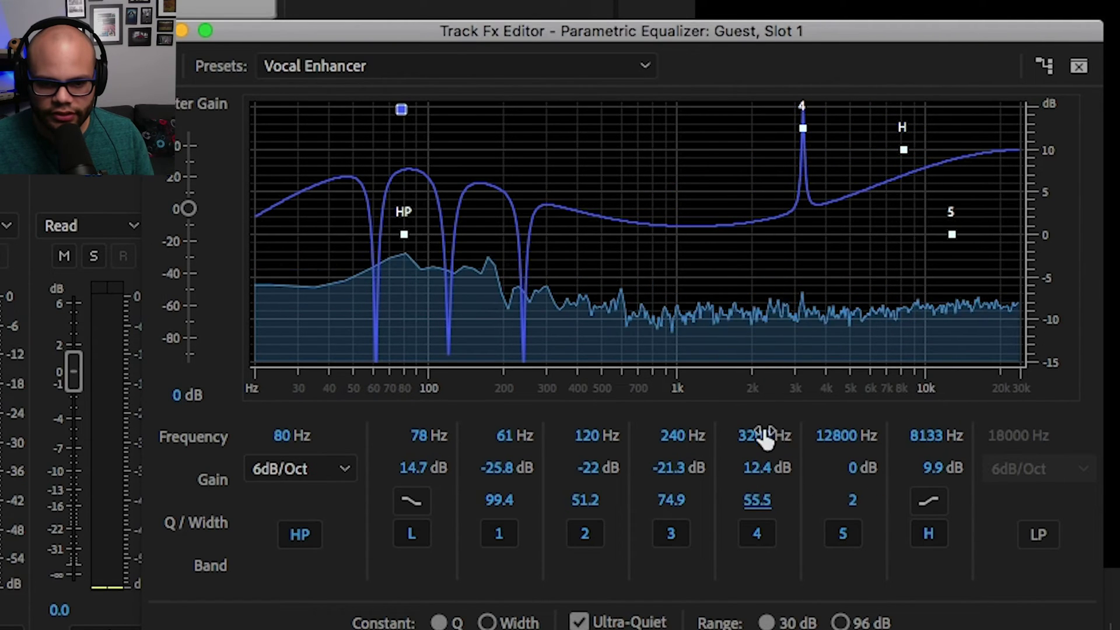
{"action": "left_click_drag", "start_coordinate": [765, 438], "coordinate": [634, 431]}
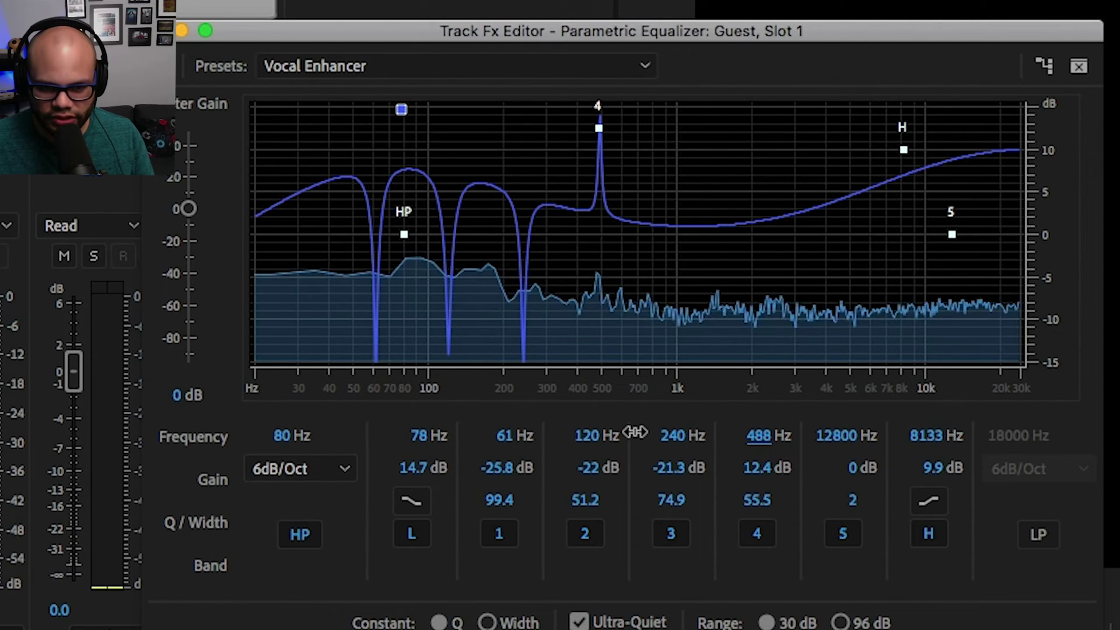
{"action": "left_click_drag", "start_coordinate": [637, 430], "coordinate": [633, 431]}
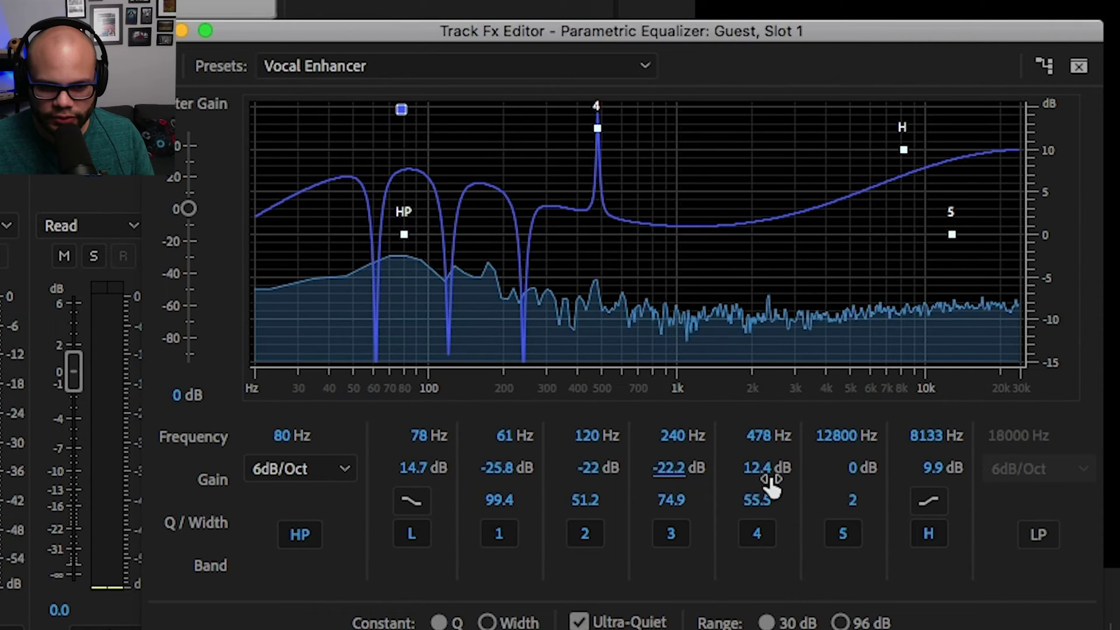
Notch out the hum at 176 Hz with band 4, boosting it to 20 dB to find the hum before cutting to -21.2 dB.
{"action": "left_click_drag", "start_coordinate": [769, 484], "coordinate": [855, 471]}
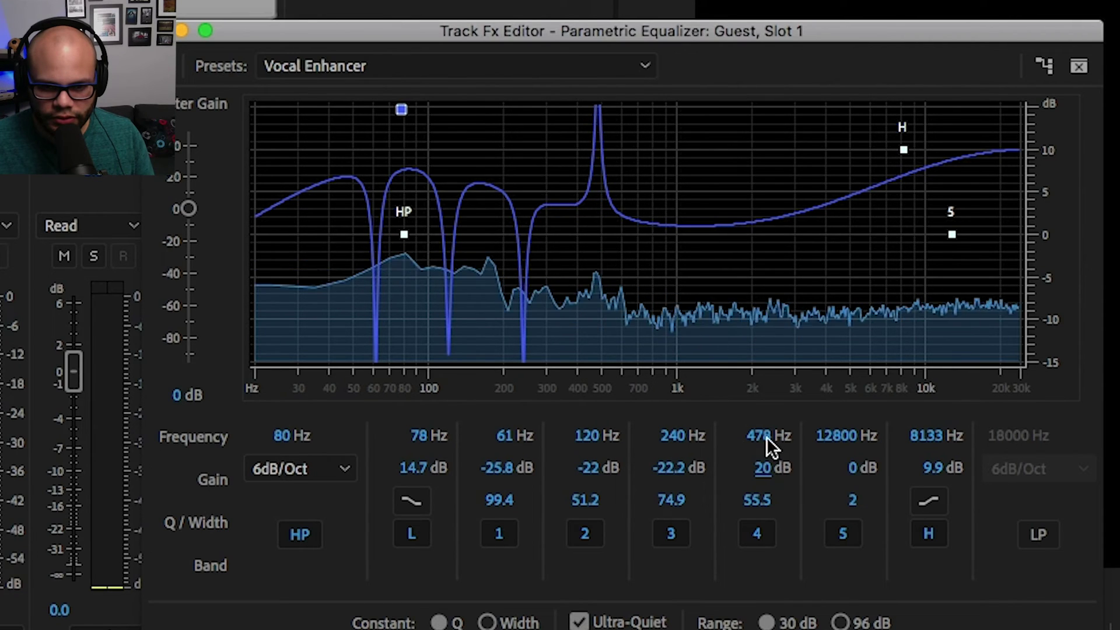
{"action": "left_click_drag", "start_coordinate": [764, 446], "coordinate": [698, 444]}
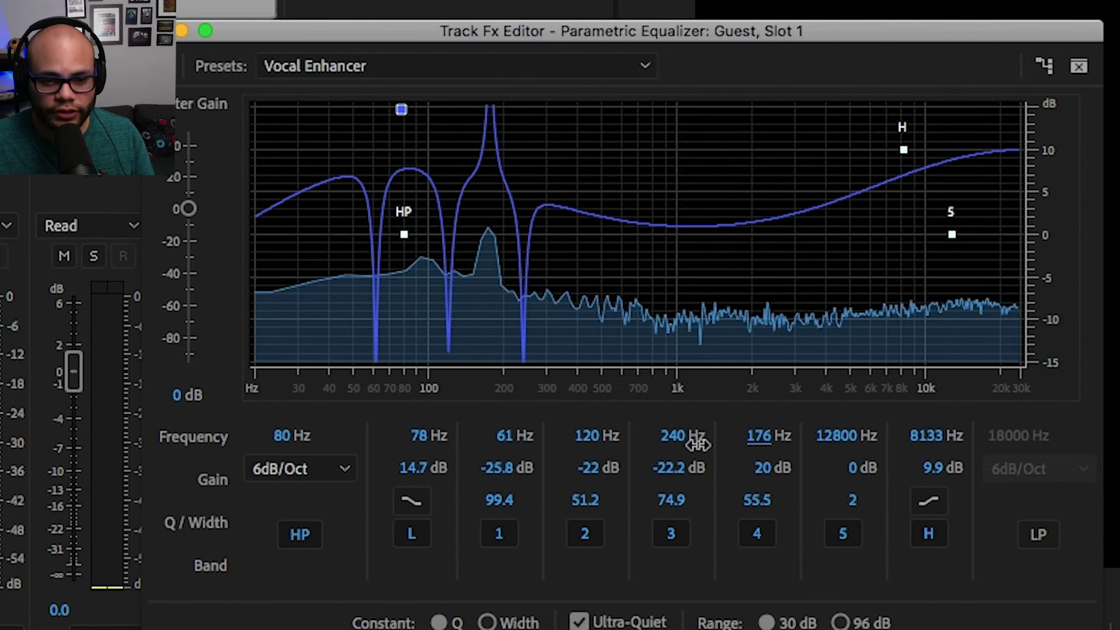
{"action": "left_click_drag", "start_coordinate": [697, 444], "coordinate": [697, 444]}
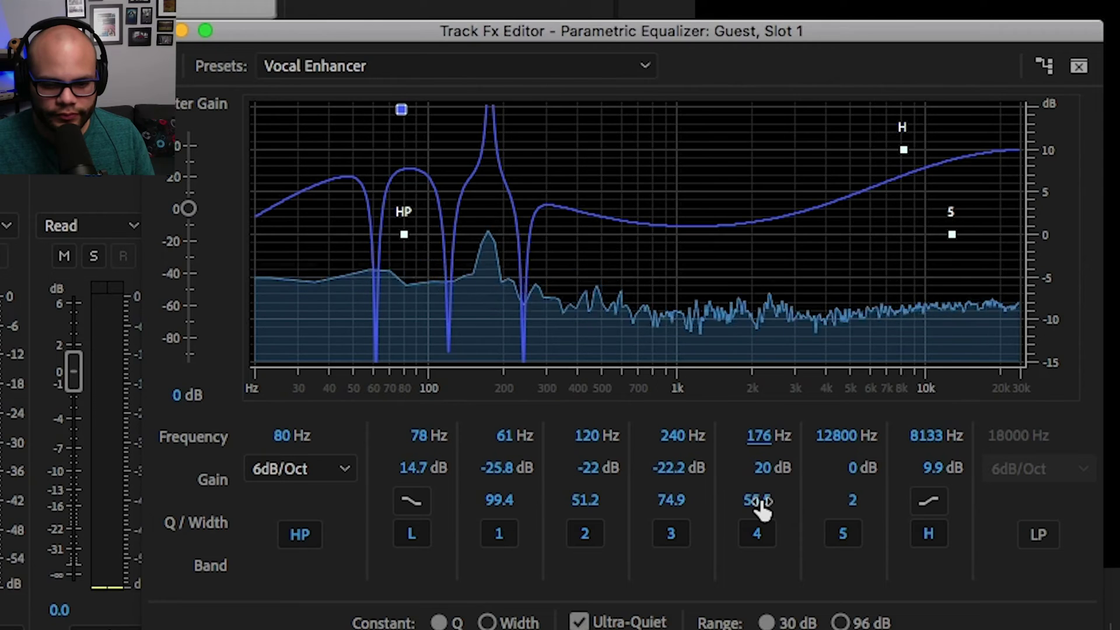
{"action": "left_click_drag", "start_coordinate": [769, 467], "coordinate": [369, 461]}
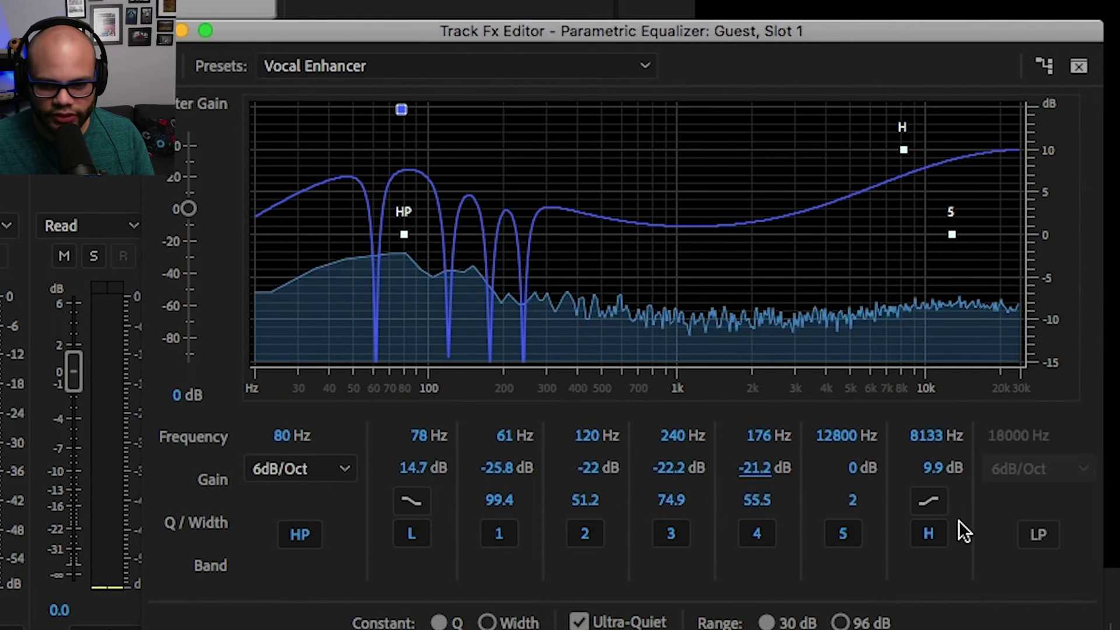
Notch out the hum at 482 Hz with band 5, boosting it to 13.1 dB before cutting to -5.4 dB with a Q of 26.
{"action": "left_click_drag", "start_coordinate": [852, 500], "coordinate": [753, 495]}
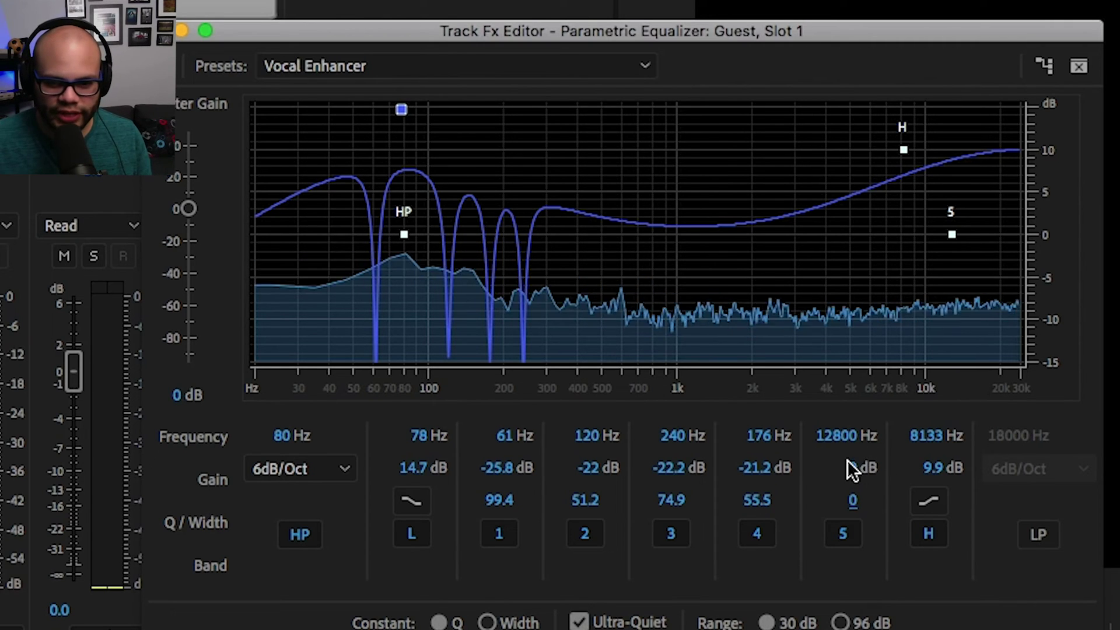
{"action": "left_click_drag", "start_coordinate": [846, 435], "coordinate": [675, 444]}
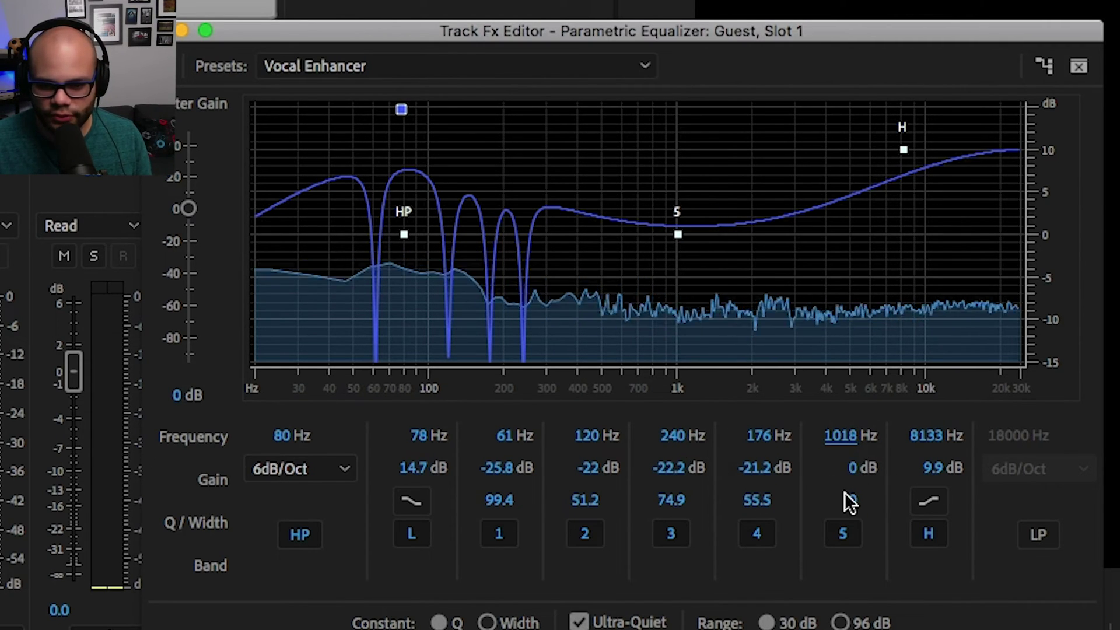
{"action": "left_click_drag", "start_coordinate": [849, 502], "coordinate": [857, 473]}
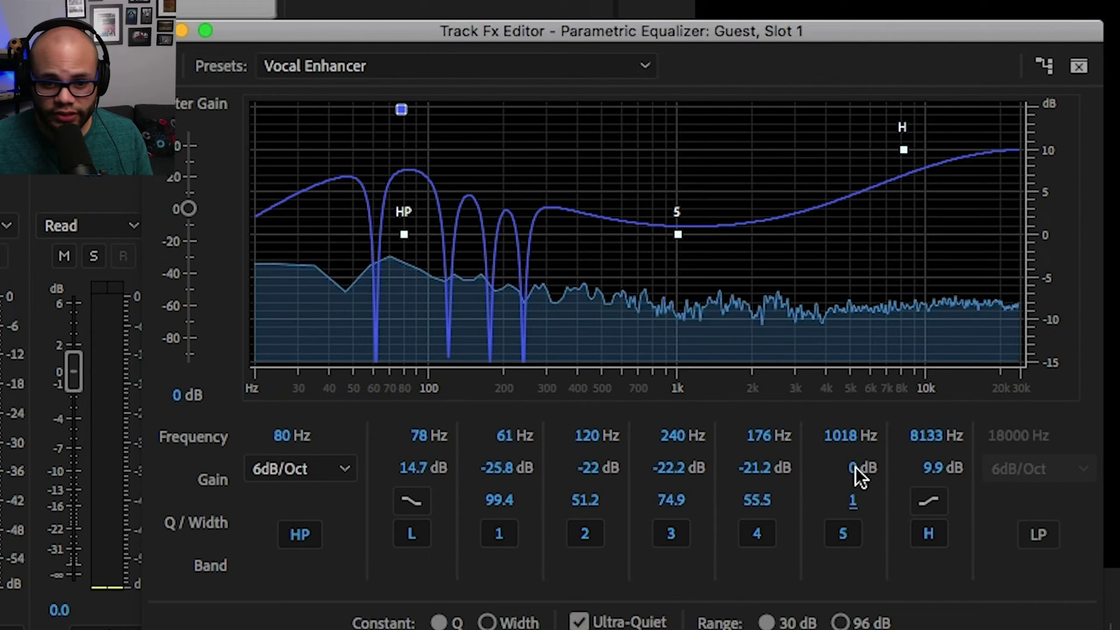
{"action": "left_click_drag", "start_coordinate": [677, 234], "coordinate": [784, 110]}
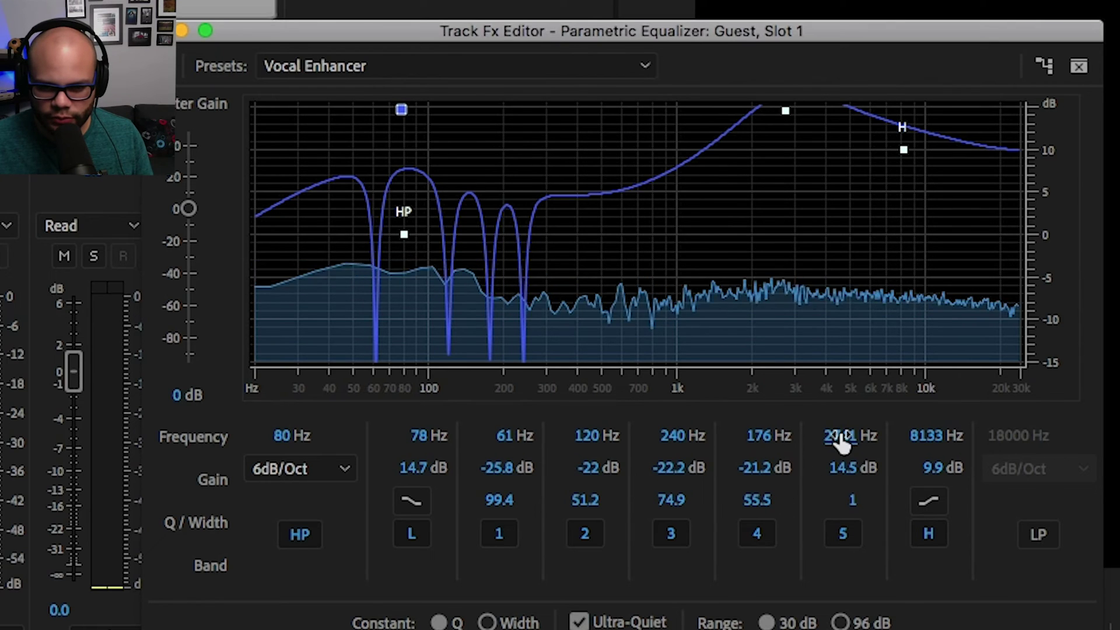
{"action": "left_click_drag", "start_coordinate": [844, 467], "coordinate": [968, 479]}
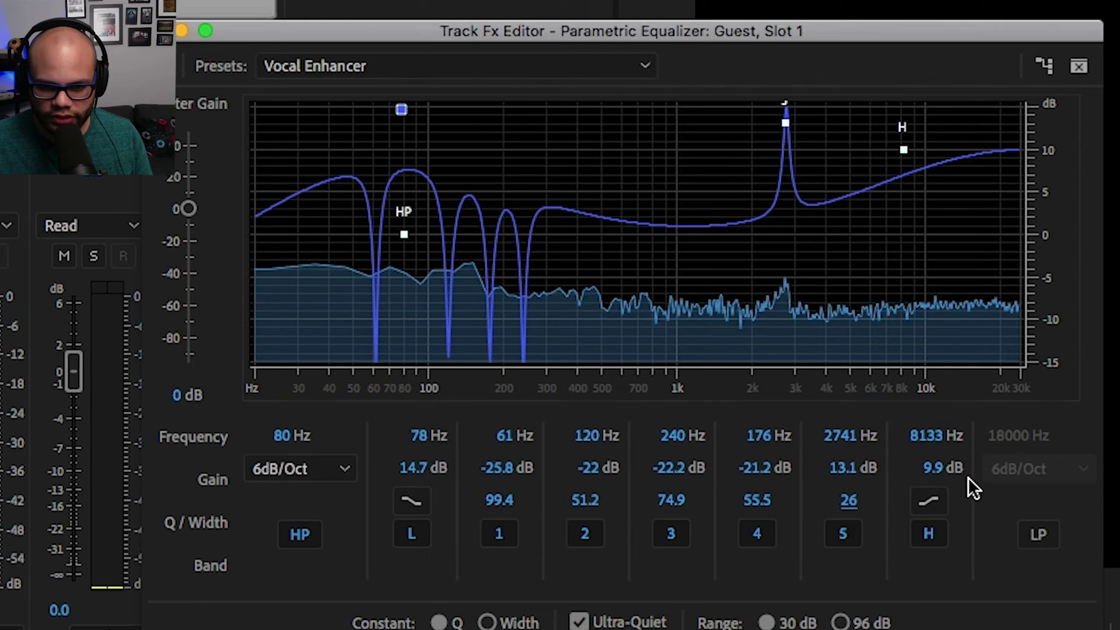
{"action": "left_click_drag", "start_coordinate": [839, 436], "coordinate": [728, 435]}
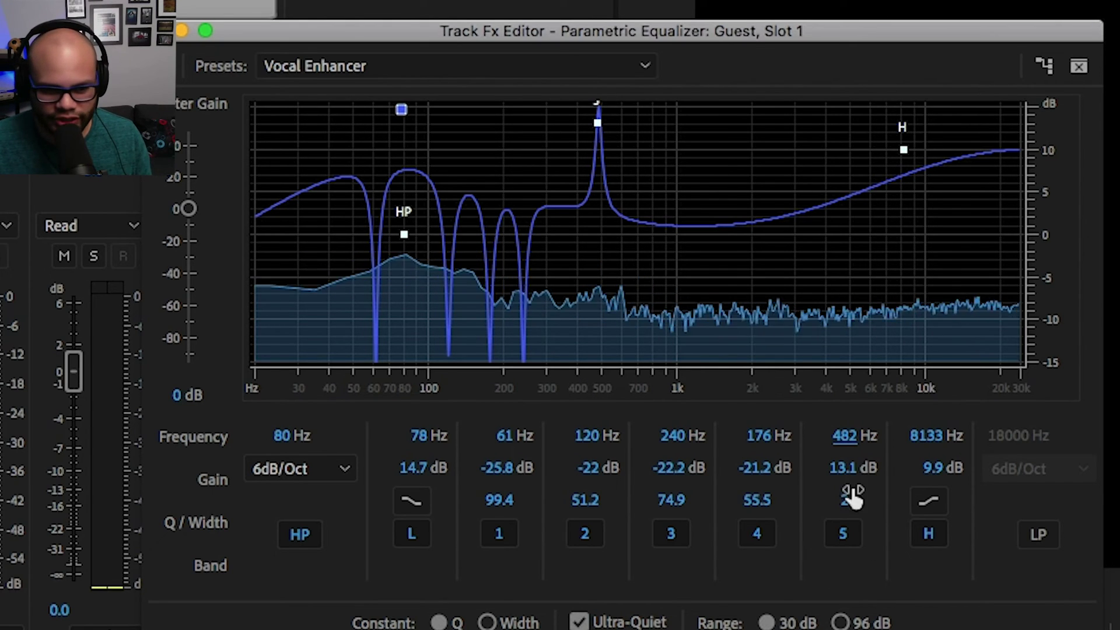
{"action": "left_click_drag", "start_coordinate": [850, 467], "coordinate": [640, 486]}
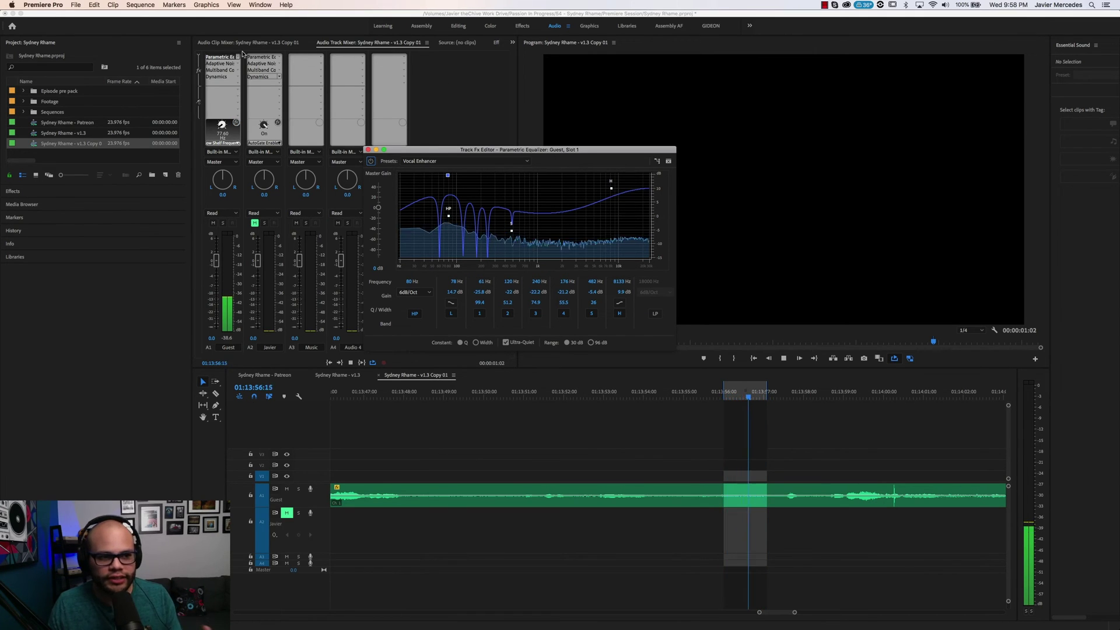
Re-enable the guest track's Adaptive Noise Reduction, Multiband Compressor and Dynamics effects one after another.
{"action": "left_click", "coordinate": [223, 68]}
{"action": "double_click", "coordinate": [223, 64]}
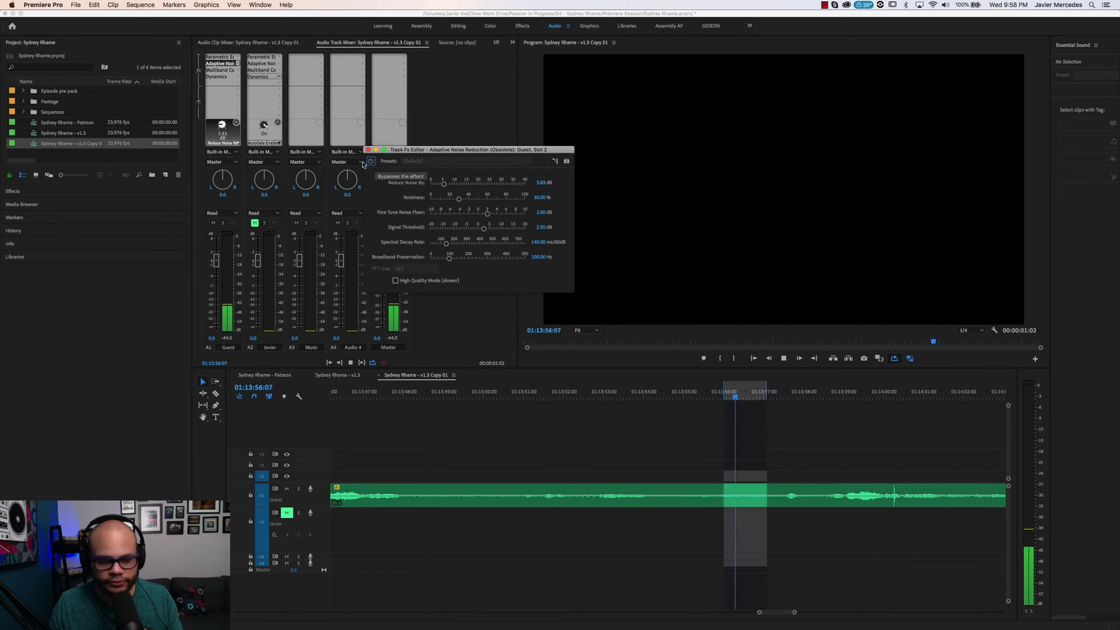
{"action": "double_click", "coordinate": [223, 69]}
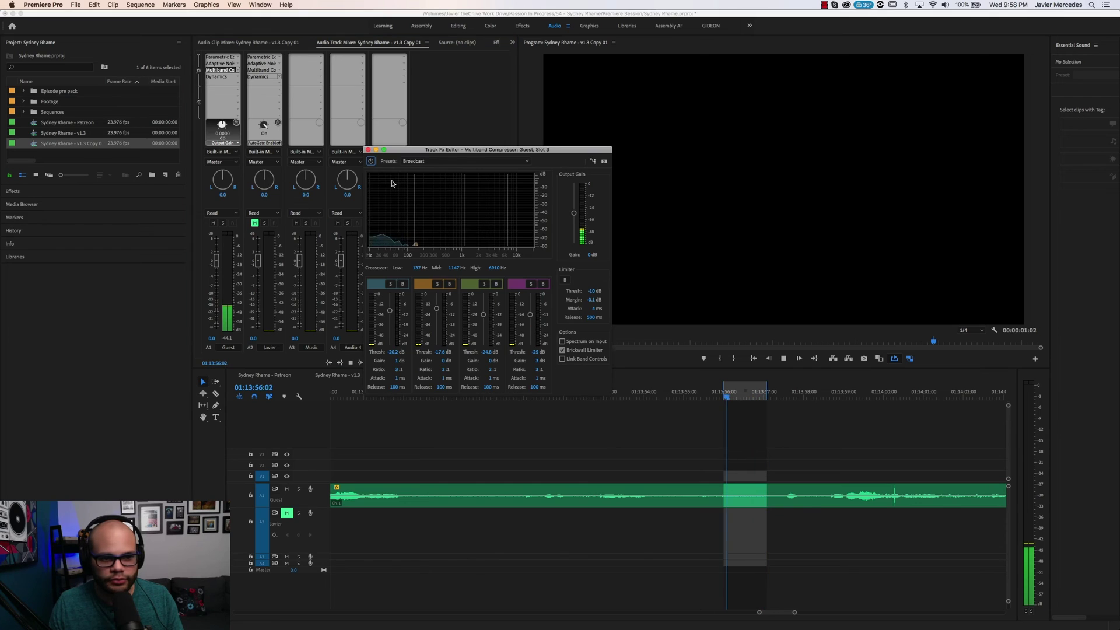
{"action": "double_click", "coordinate": [208, 76]}
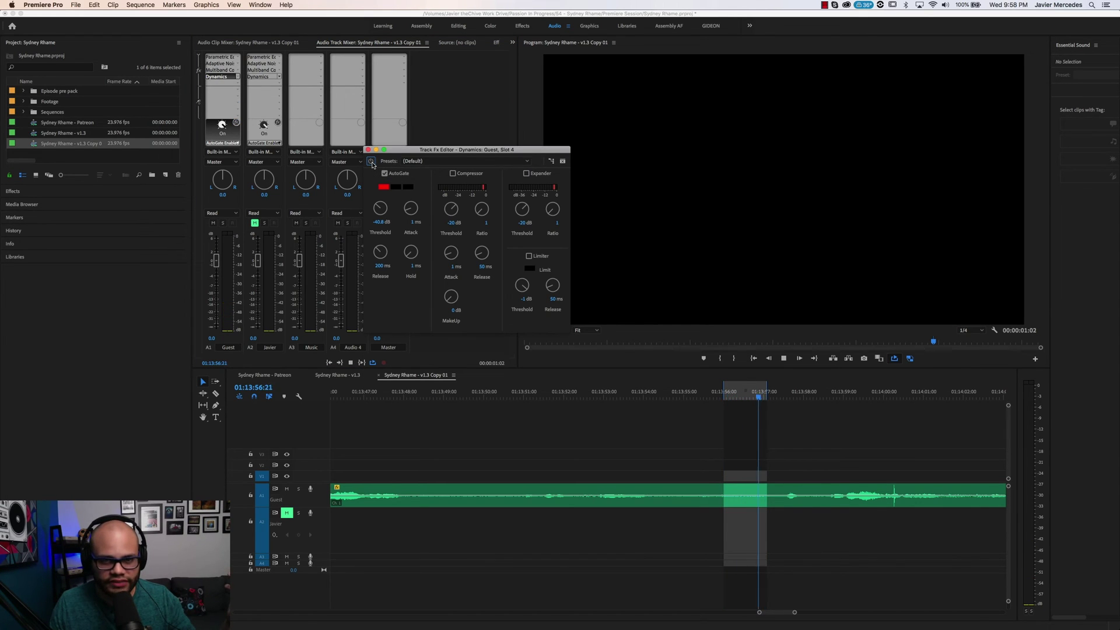
Play the guest's dialogue from 00:08:59:14 and lower the equalizer's high shelf to 6 dB at 7548 Hz.
{"action": "left_click", "coordinate": [699, 429]}
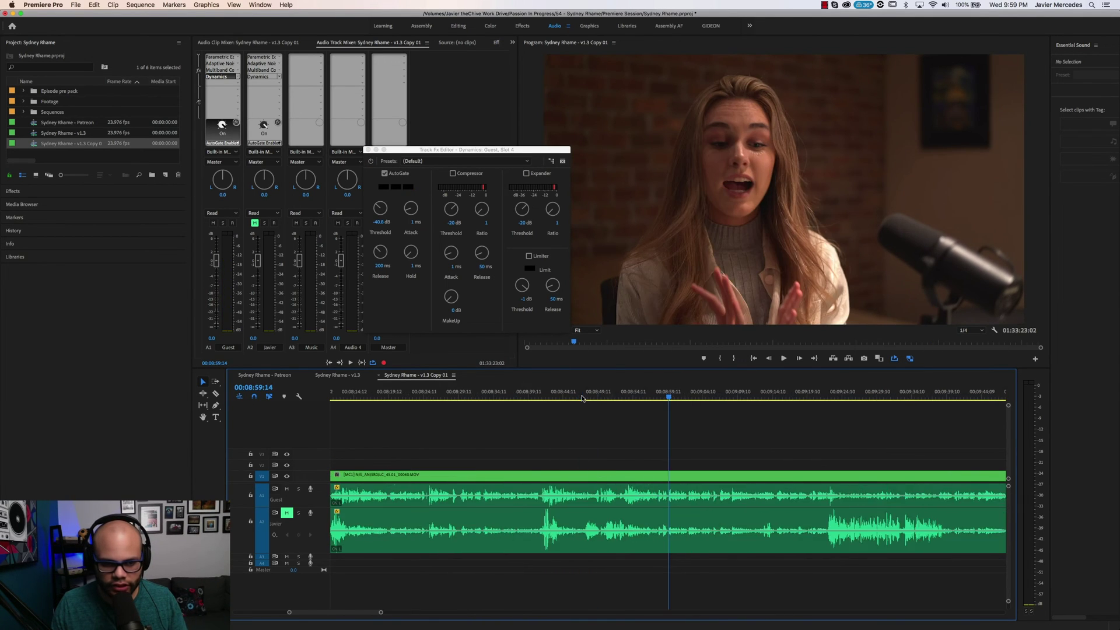
{"action": "double_click", "coordinate": [222, 57]}
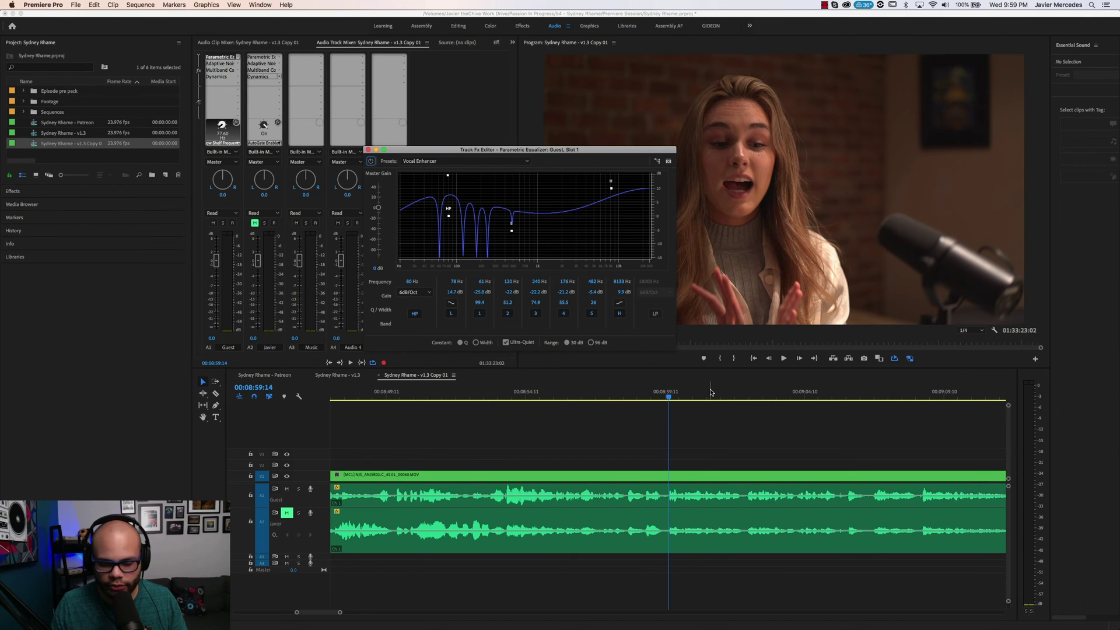
{"action": "key", "text": "space"}
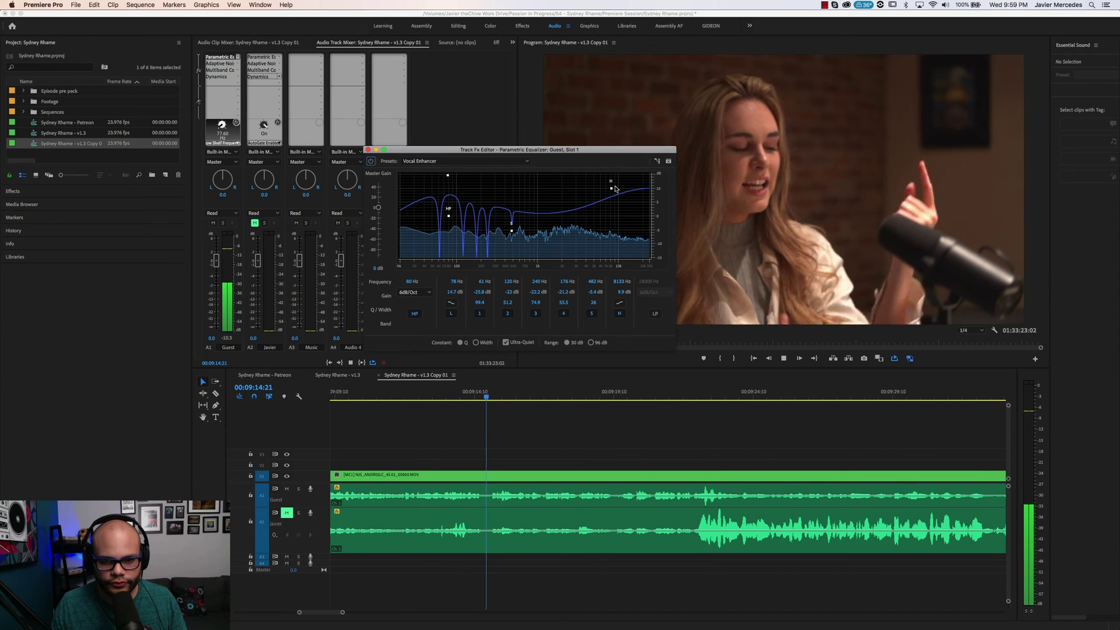
{"action": "mouse_move", "coordinate": [611, 188]}
{"action": "left_mouse_down"}
{"action": "mouse_move", "coordinate": [617, 207]}
{"action": "mouse_move", "coordinate": [608, 200]}
{"action": "left_mouse_up"}
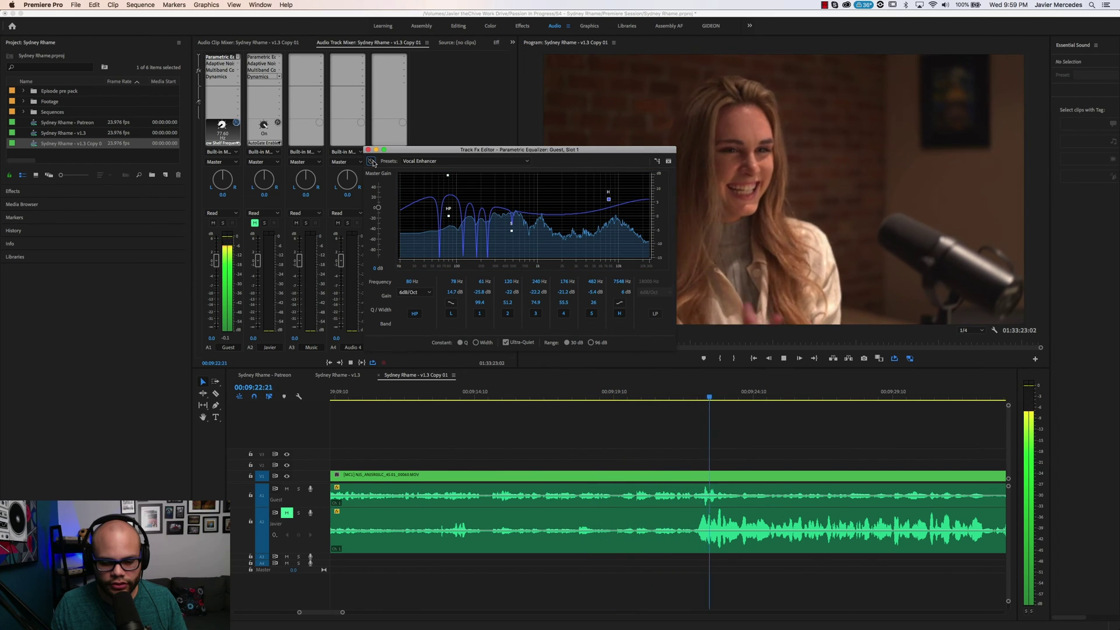
Replay the guest's dialogue from around 00:09:15, comparing the sound with the Parametric Equalizer bypassed and active.
{"action": "left_click", "coordinate": [570, 370]}
{"action": "key", "text": "space"}
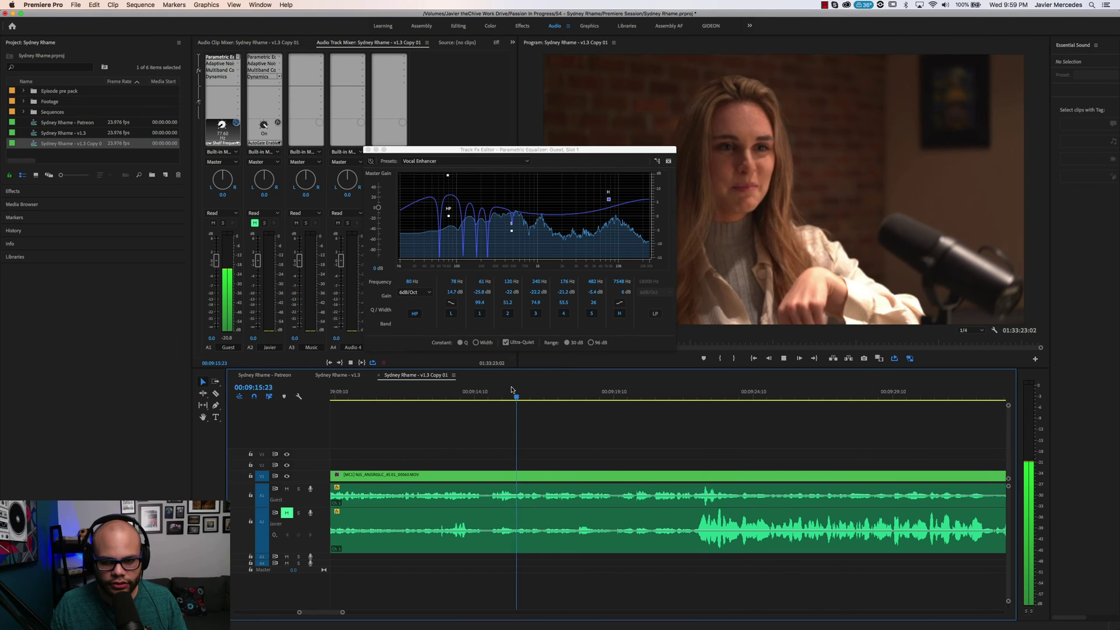
{"action": "key", "text": "space"}
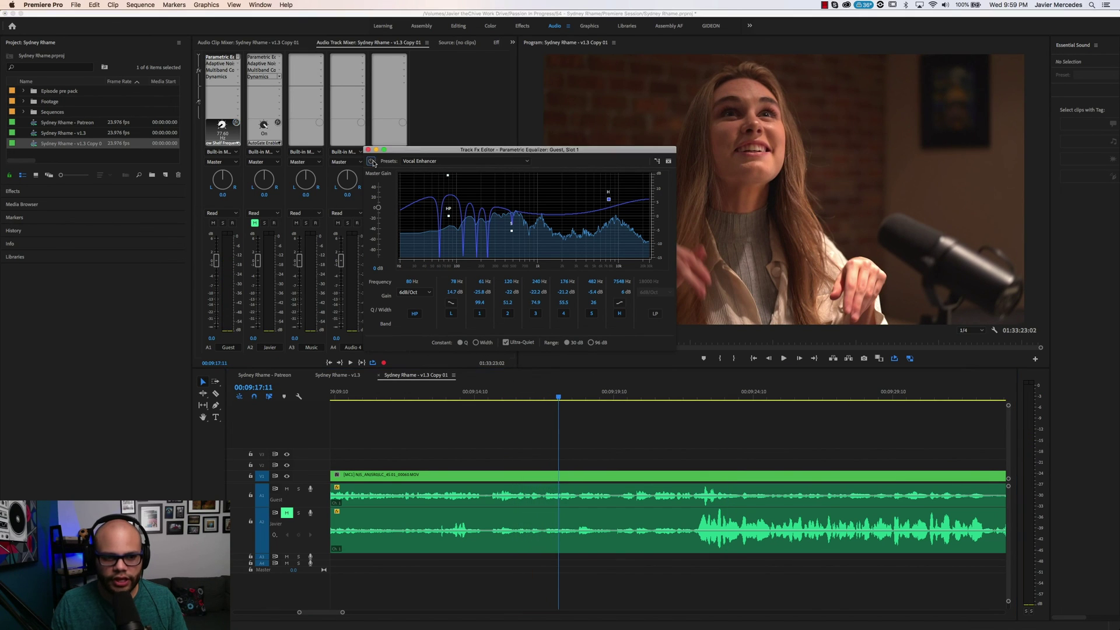
Move the Parametric Equalizer window clear of the Program monitor, over the track mixer.
{"action": "key", "text": "minus"}
{"action": "key", "text": "minus"}
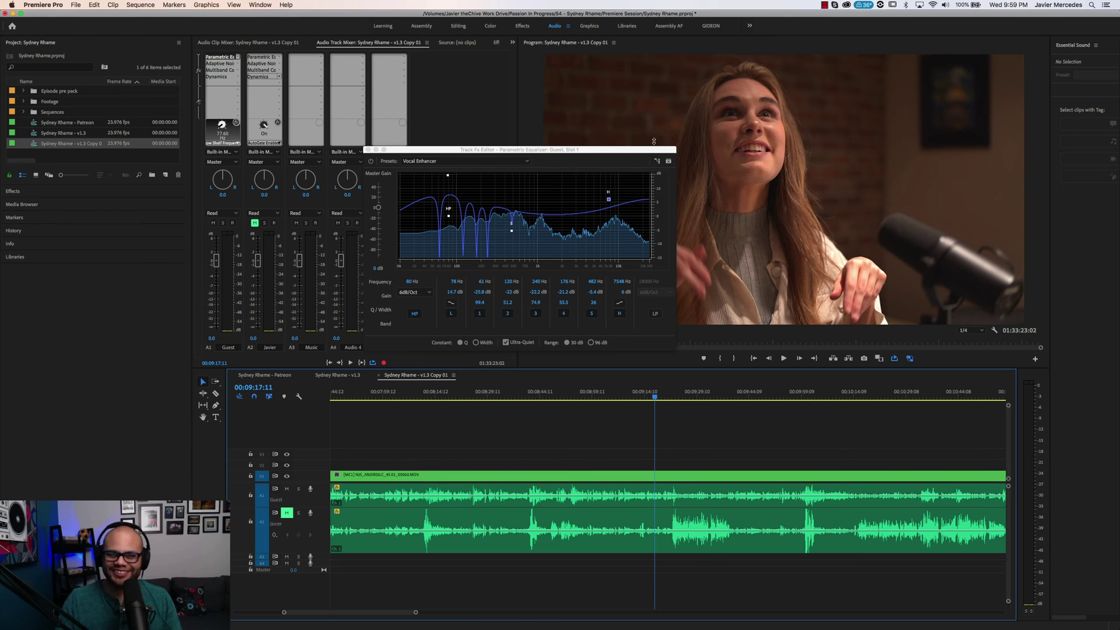
{"action": "left_click_drag", "start_coordinate": [624, 152], "coordinate": [464, 166]}
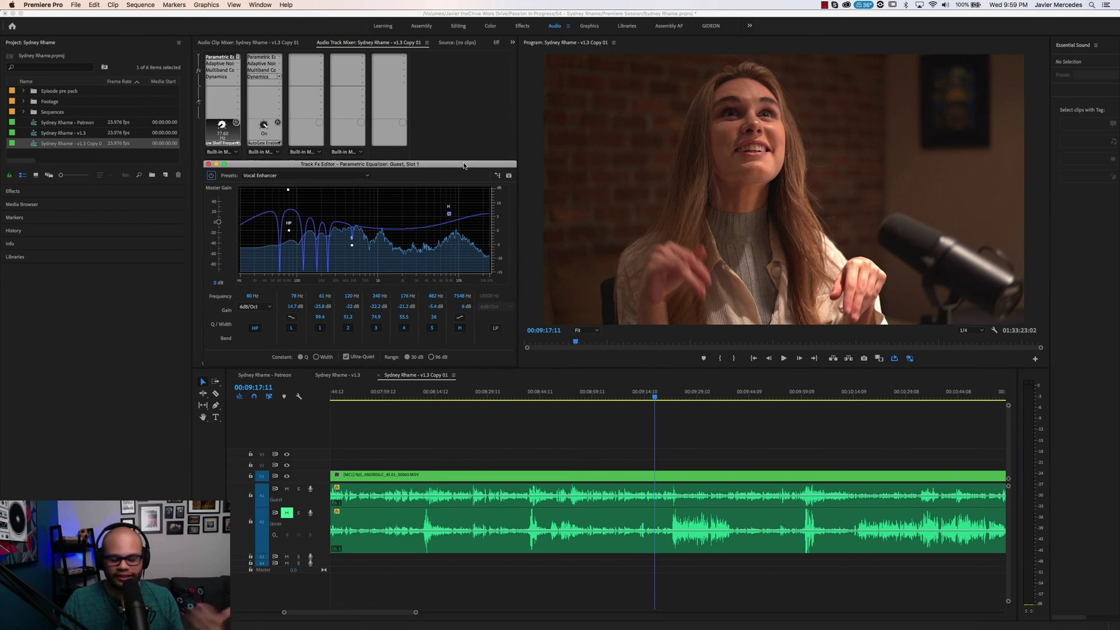